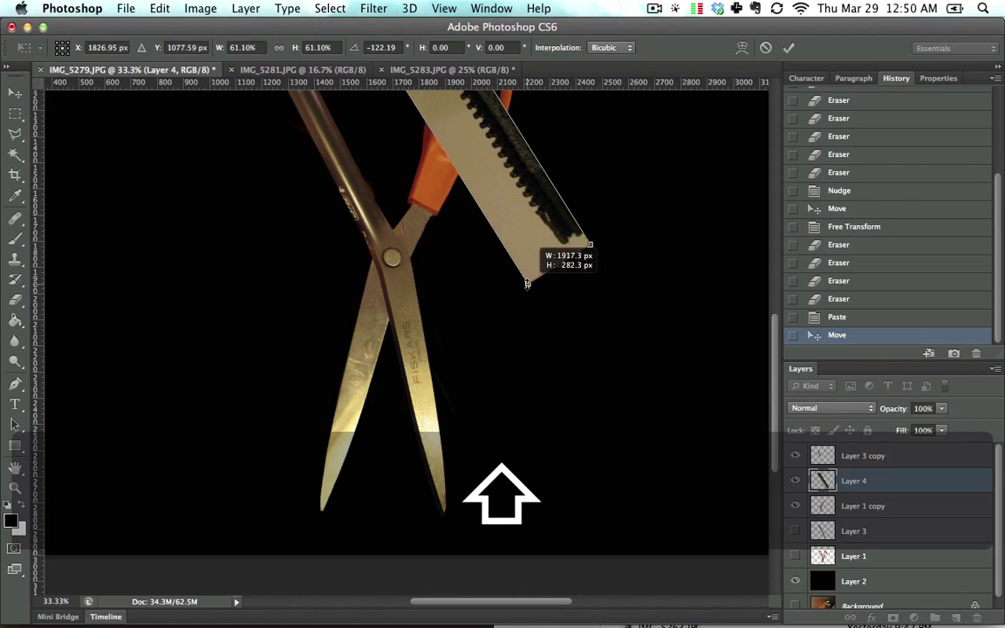
# - Apply the zipper strip's transform and place the strip over the scissors at 55% layer opacity
pyautogui.press('Return')
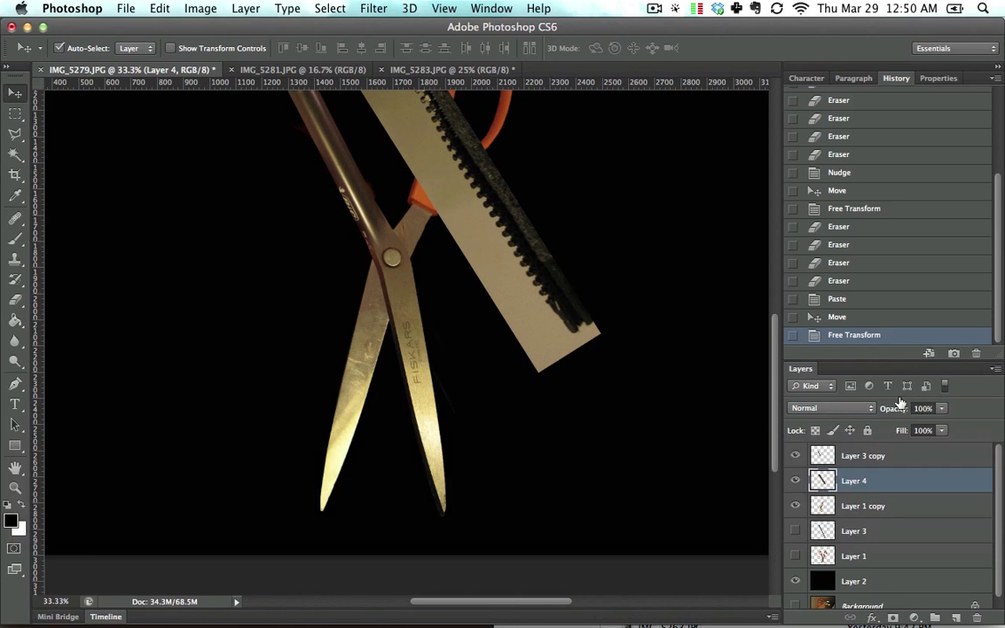
pyautogui.click(942, 409)
pyautogui.moveTo(927, 427); pyautogui.dragTo(909, 425)
pyautogui.moveTo(522, 259); pyautogui.dragTo(514, 411)
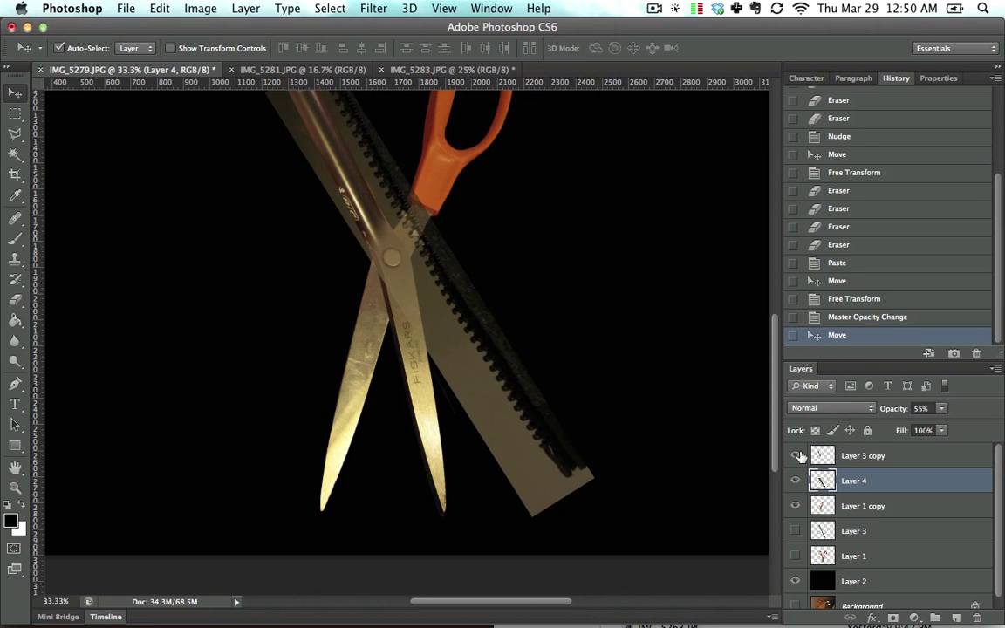
# - Fill the black background on Layer 2 with white using the Paint Bucket
pyautogui.click(862, 581)
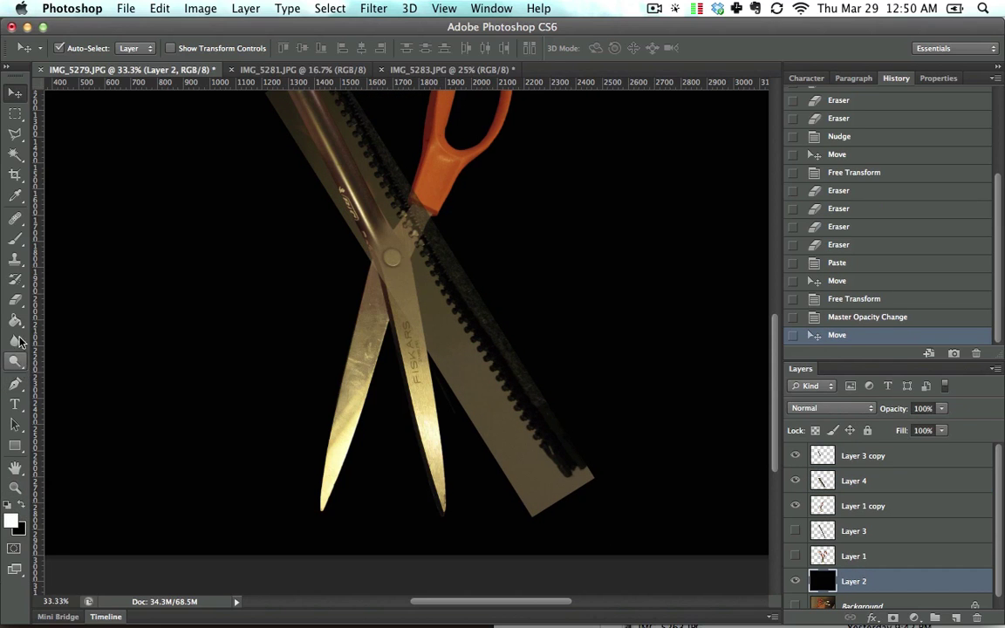
pyautogui.click(16, 321)
pyautogui.click(217, 332)
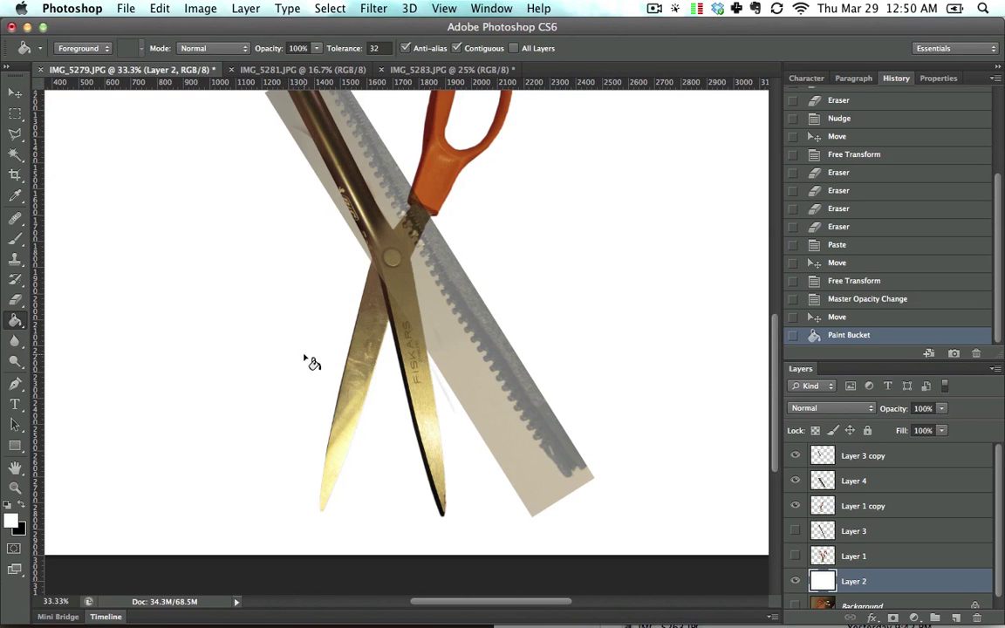
# - Move the zipper strip's lower end to the blade tip and rotate it 22.64° about that tip to follow the blade
pyautogui.click(14, 94)
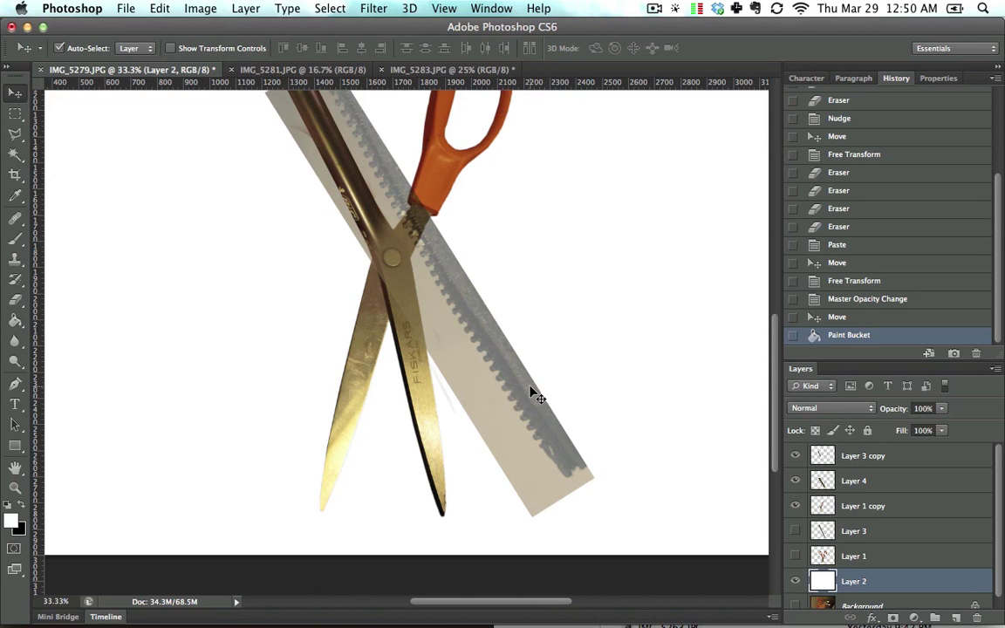
pyautogui.moveTo(527, 396); pyautogui.dragTo(558, 397)
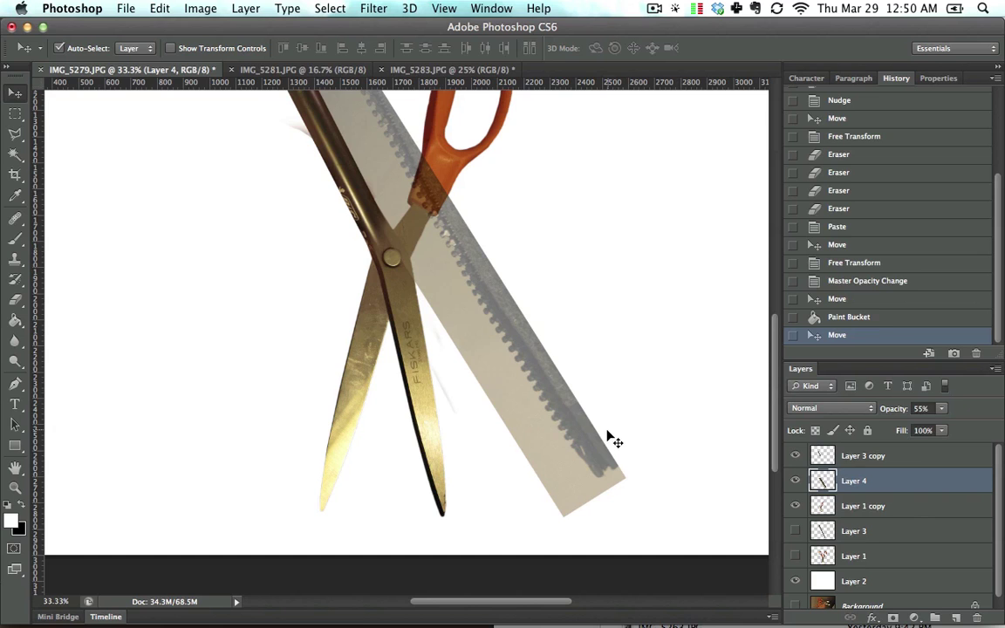
pyautogui.moveTo(614, 441); pyautogui.dragTo(412, 490)
pyautogui.press('super+t')
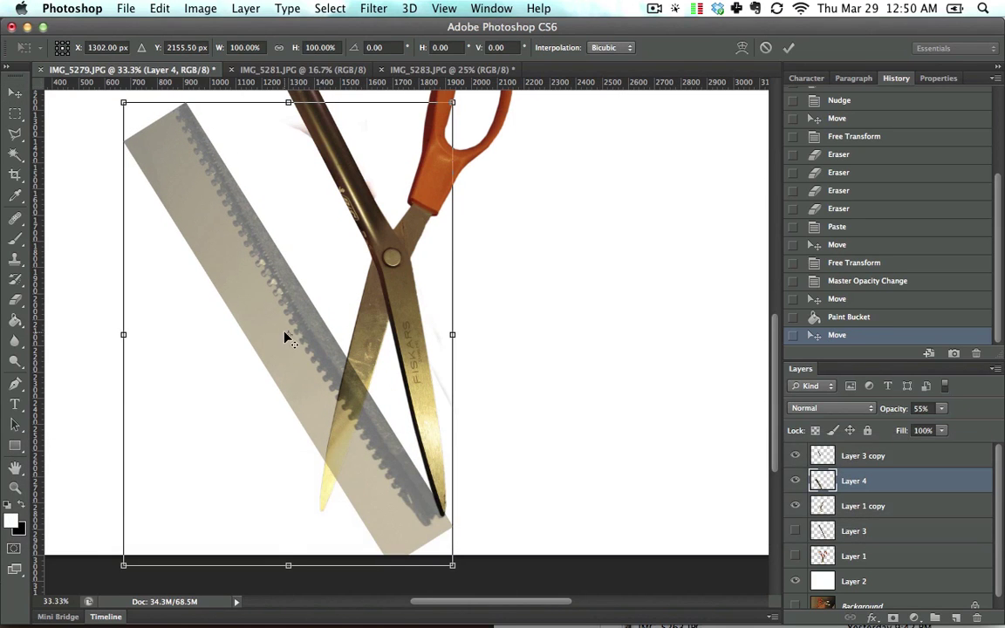
pyautogui.moveTo(294, 342); pyautogui.dragTo(439, 512)
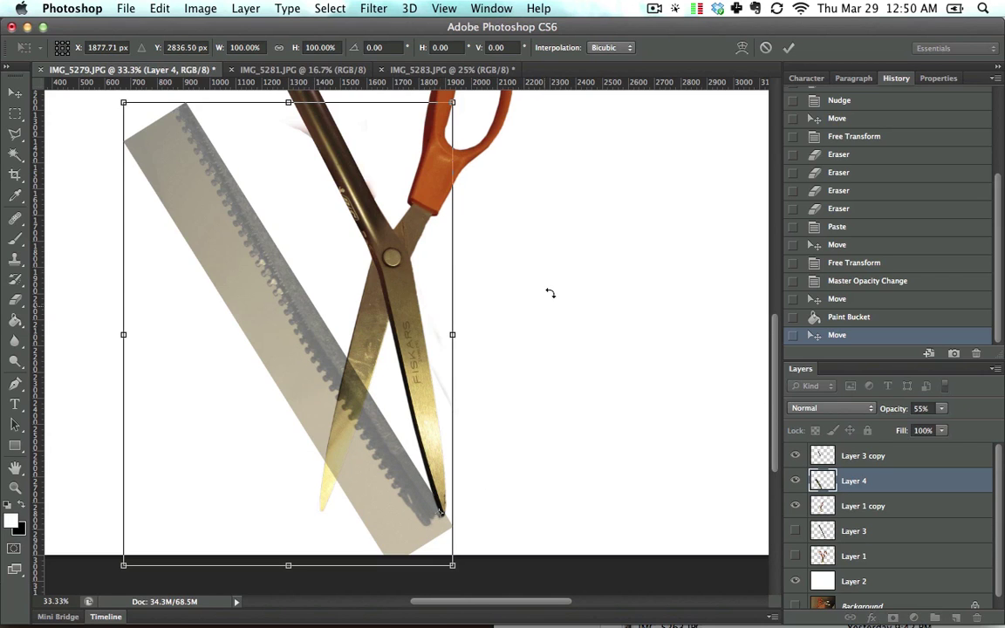
pyautogui.moveTo(581, 215); pyautogui.dragTo(725, 256)
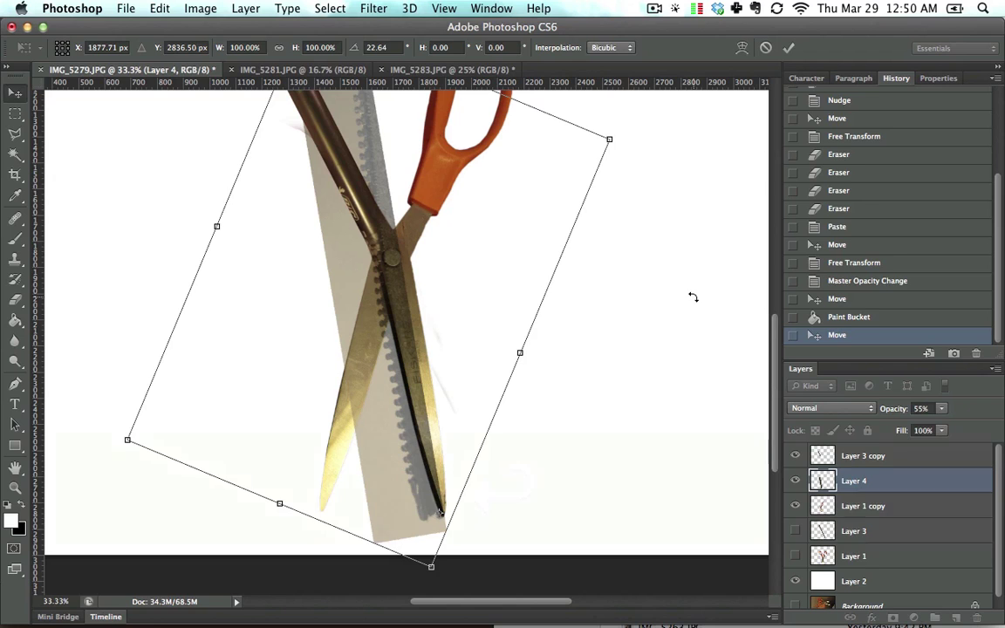
pyautogui.press('Return')
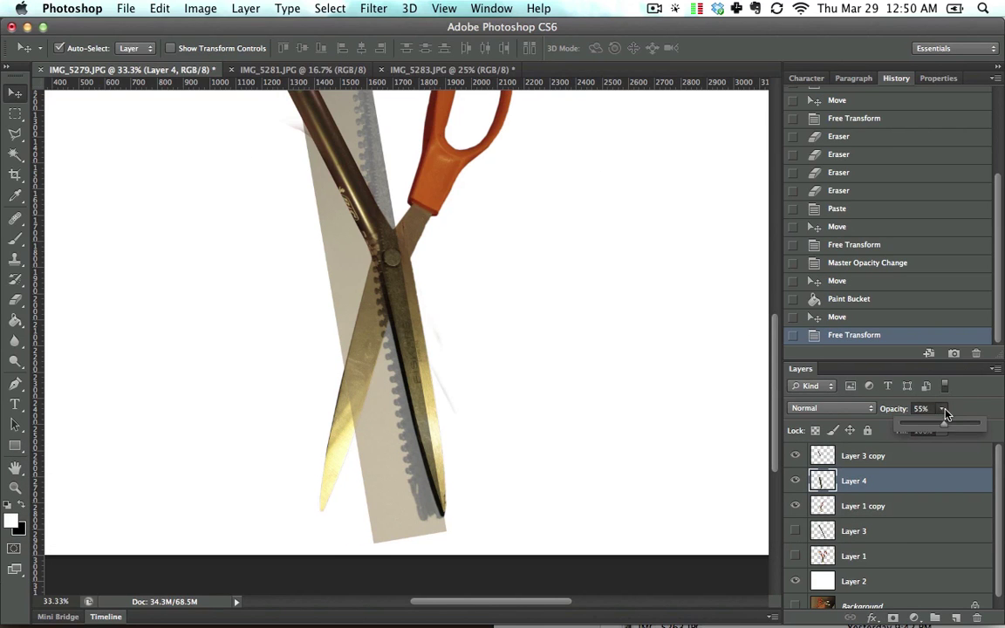
# - Set Layer 4's opacity to 100% and reorder it below Layer 1 copy, nudging the strip slightly
pyautogui.moveTo(942, 408); pyautogui.dragTo(1003, 423)
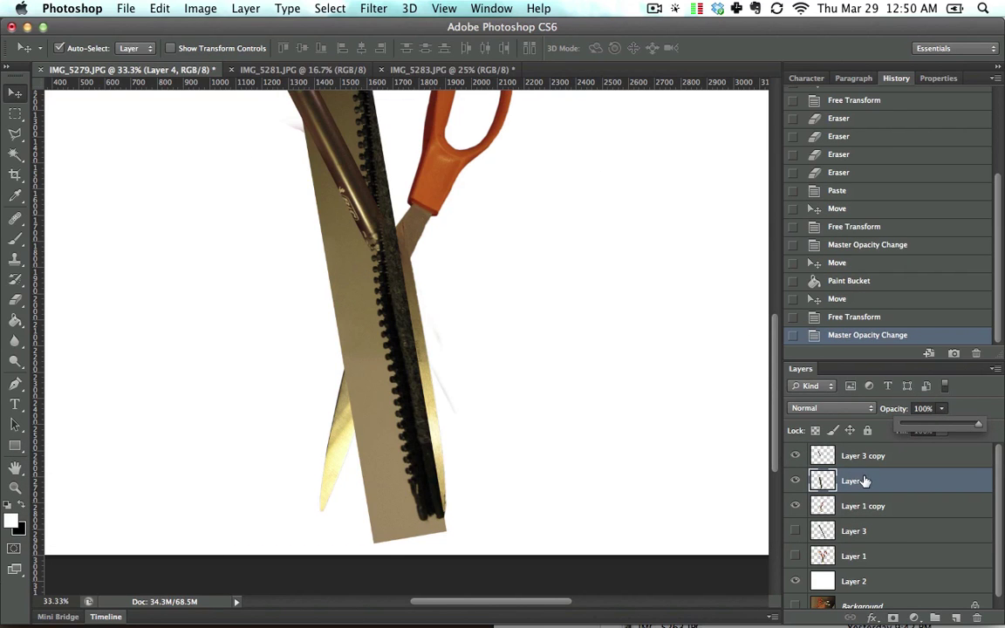
pyautogui.moveTo(864, 480); pyautogui.dragTo(868, 511)
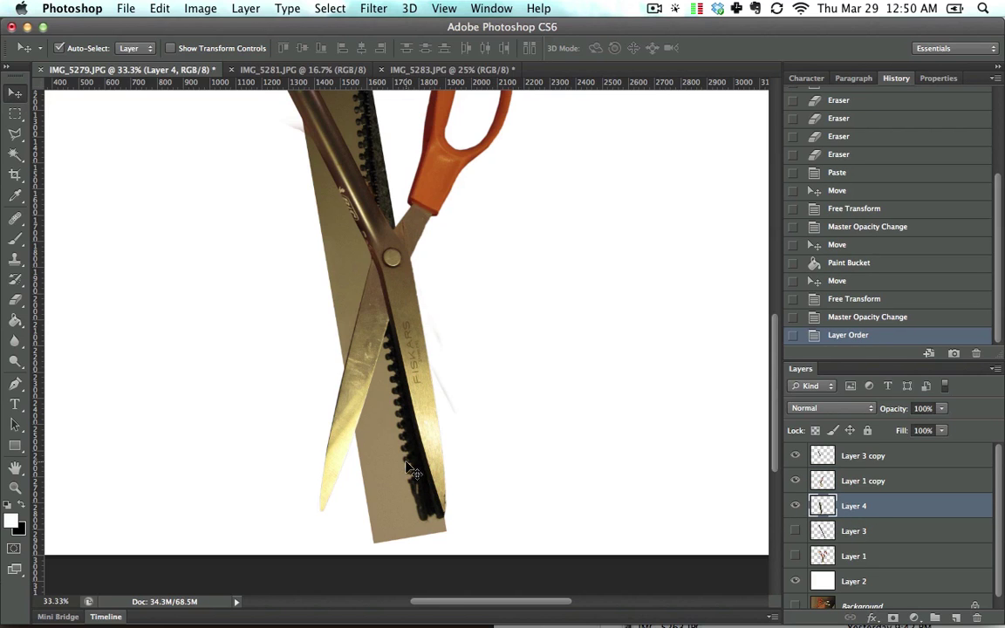
pyautogui.press('Down')
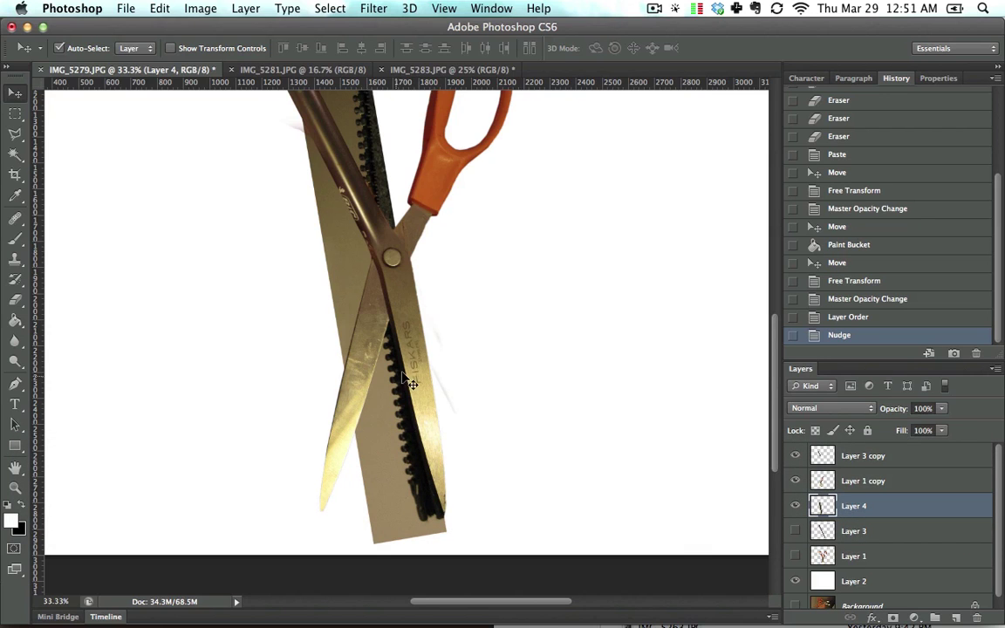
# - Hide Layer 1 copy and Layer 3 copy, and select the zipper's beige backing with the Quick Selection tool
pyautogui.click(794, 456)
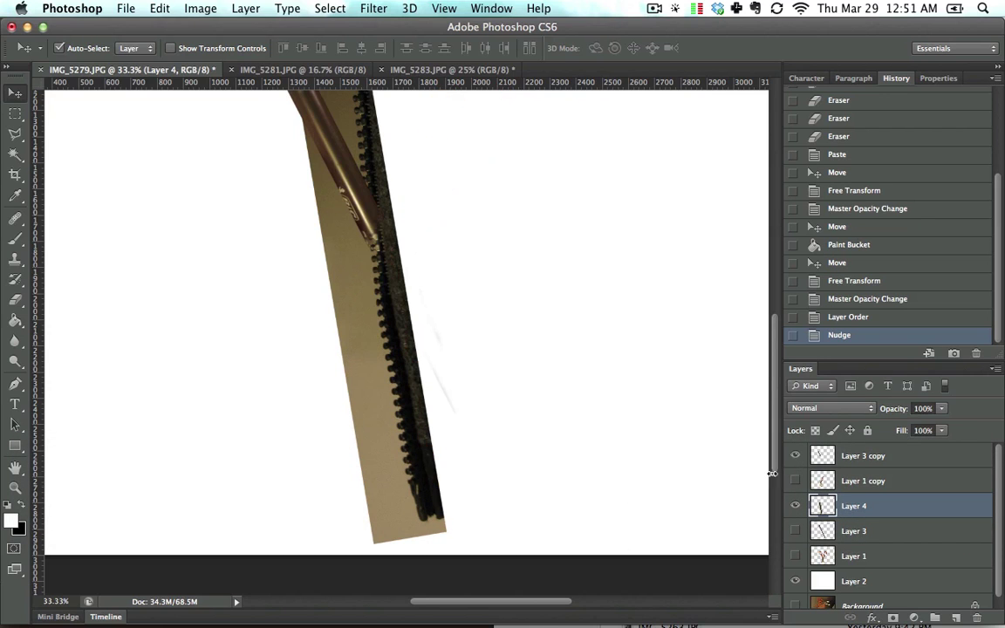
pyautogui.click(796, 456)
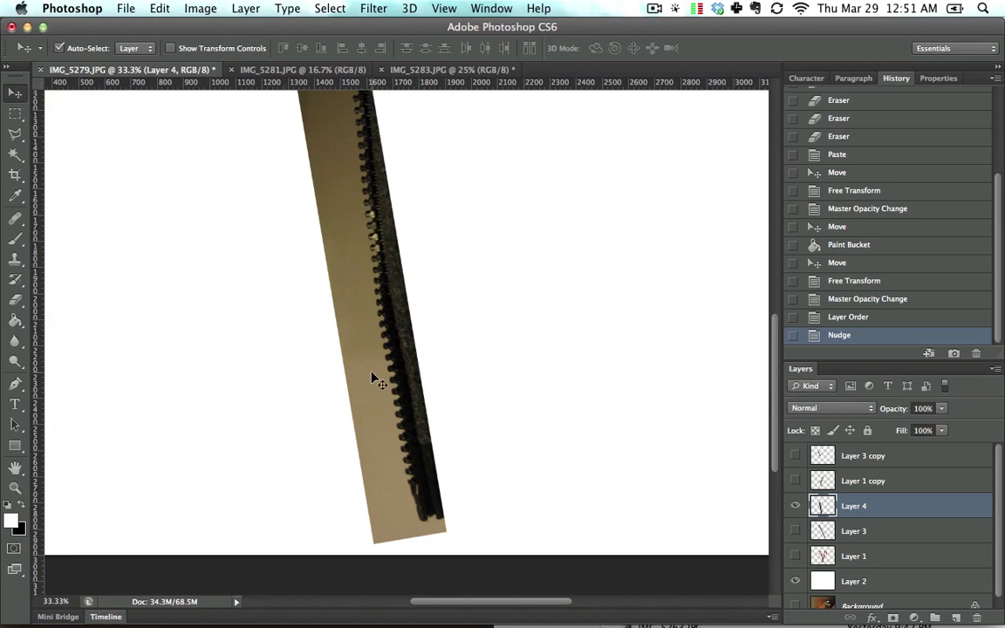
pyautogui.click(21, 158)
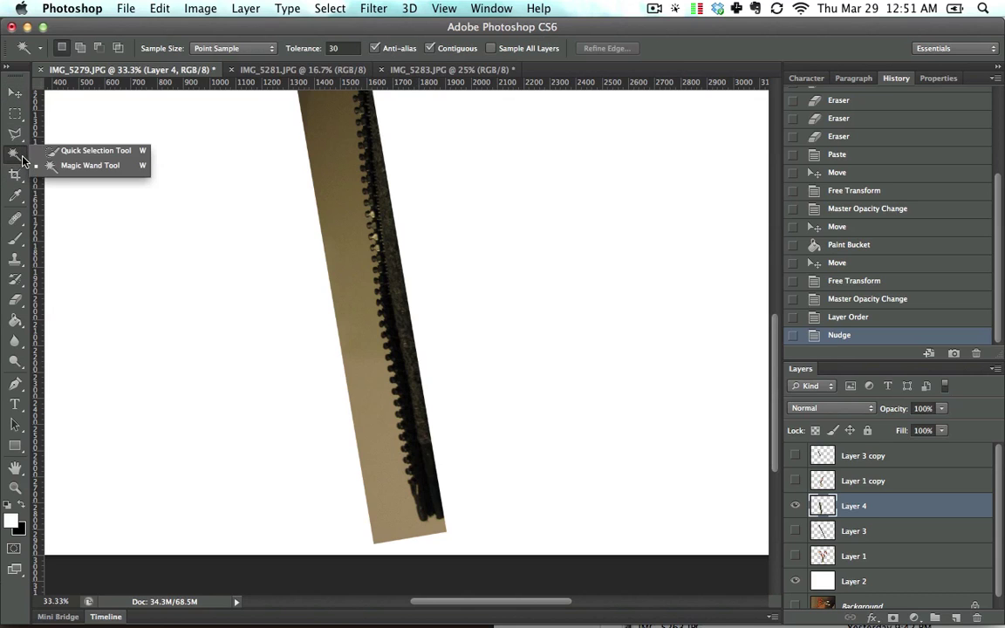
pyautogui.click(91, 151)
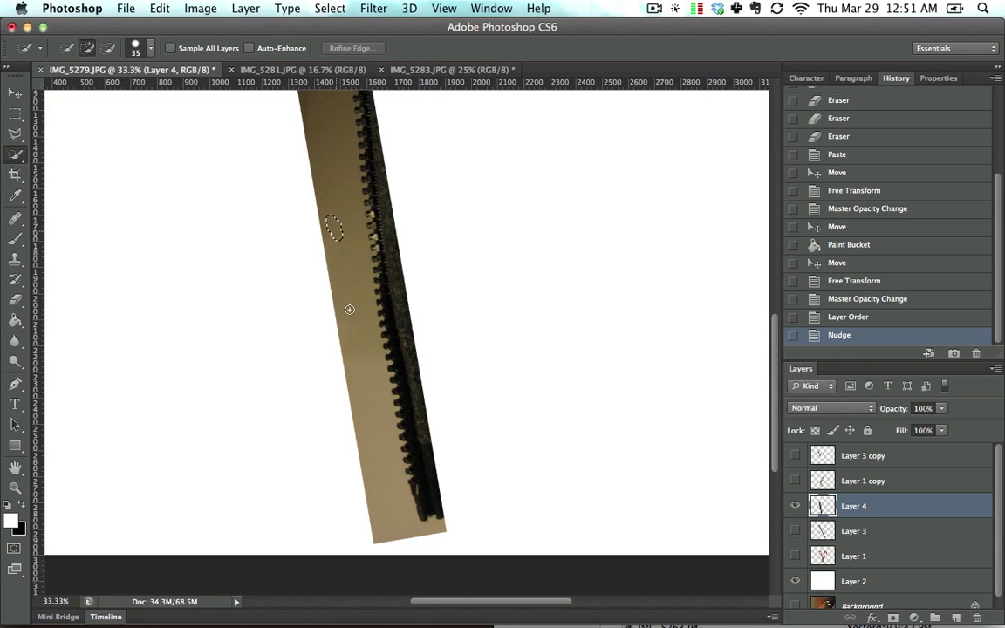
pyautogui.moveTo(349, 309)
pyautogui.mouseDown()
pyautogui.moveTo(357, 354)
pyautogui.moveTo(341, 368)
pyautogui.moveTo(316, 309)
pyautogui.mouseUp()
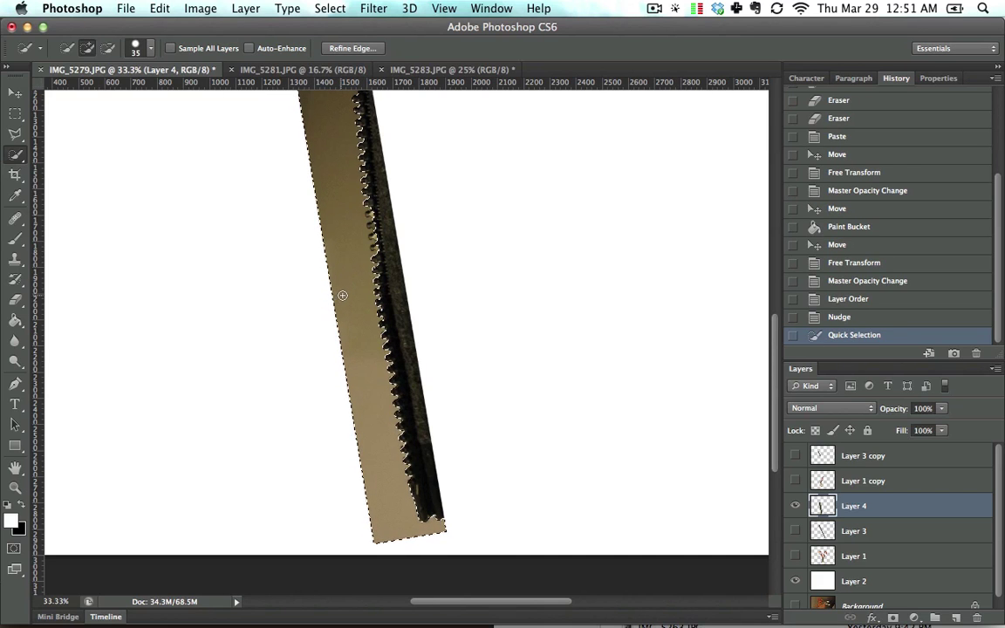
# - Invert the selection and check the zipper's cut-out in Refine Edge with the On White view
pyautogui.click(351, 48)
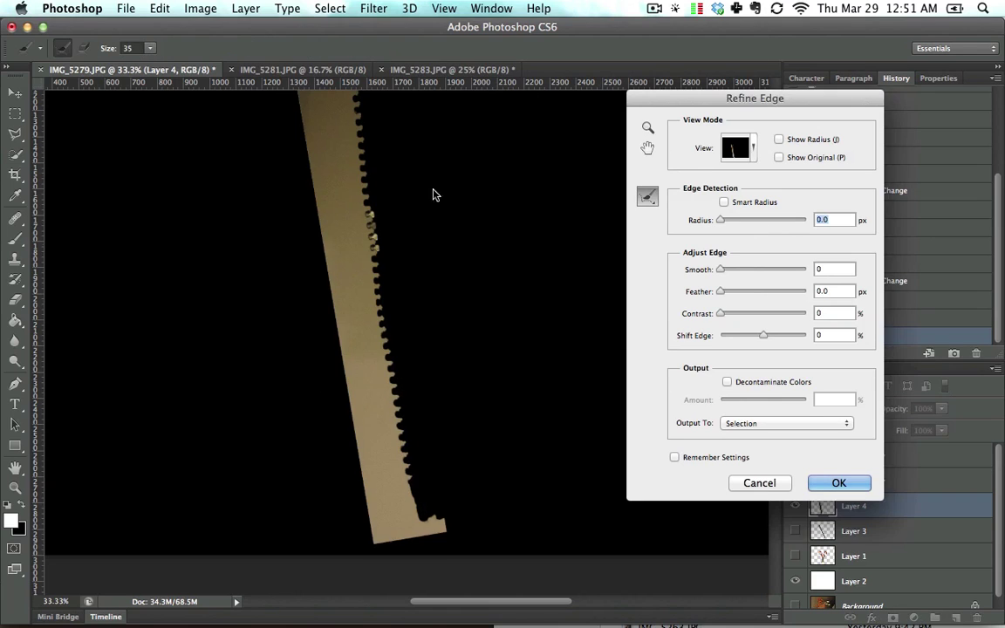
pyautogui.click(783, 479)
pyautogui.rightClick(364, 280)
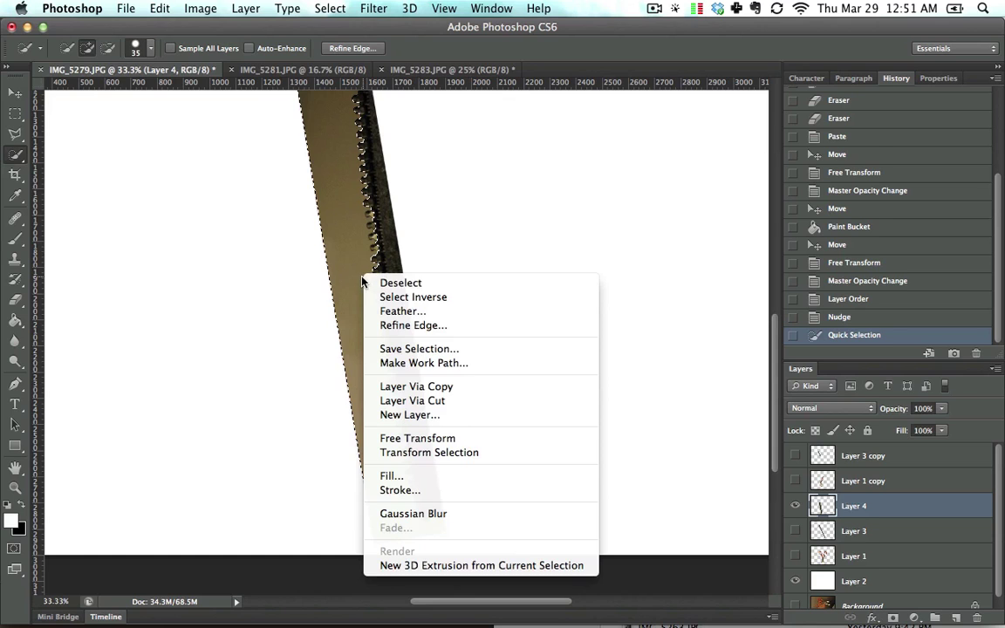
pyautogui.click(413, 297)
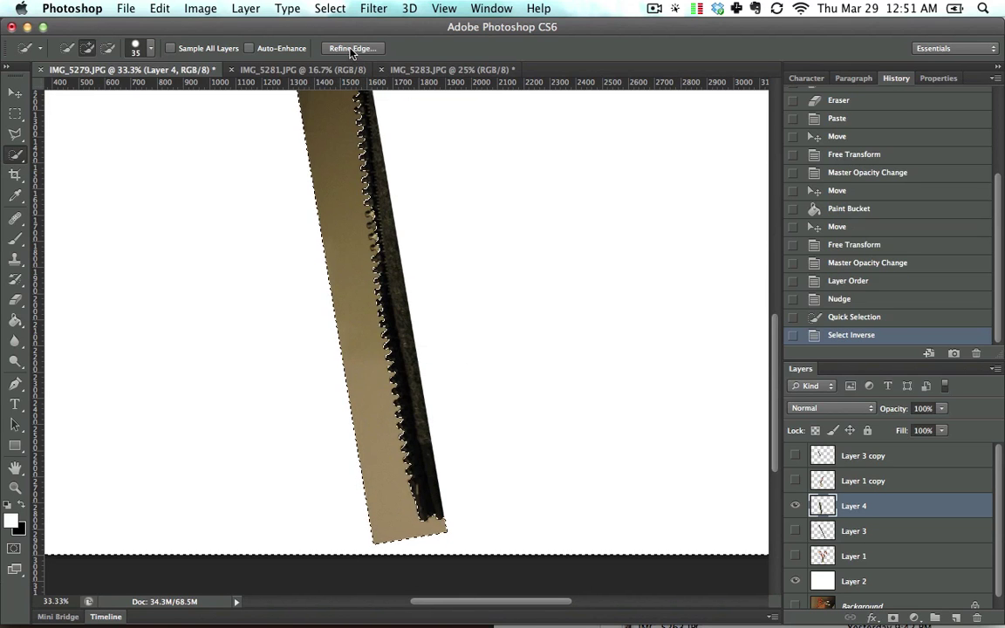
pyautogui.click(351, 48)
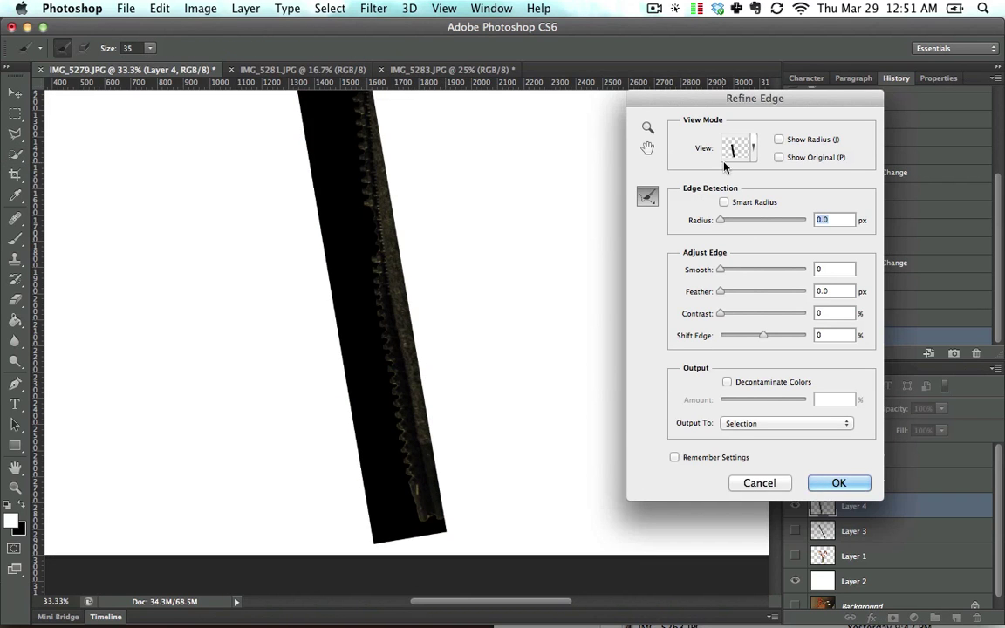
pyautogui.click(750, 147)
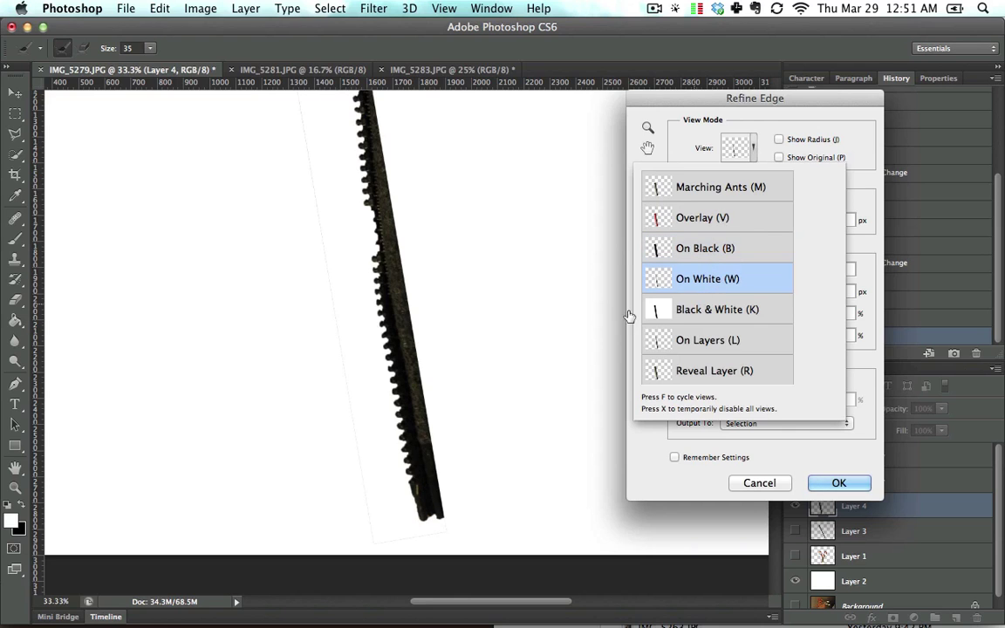
pyautogui.click(812, 212)
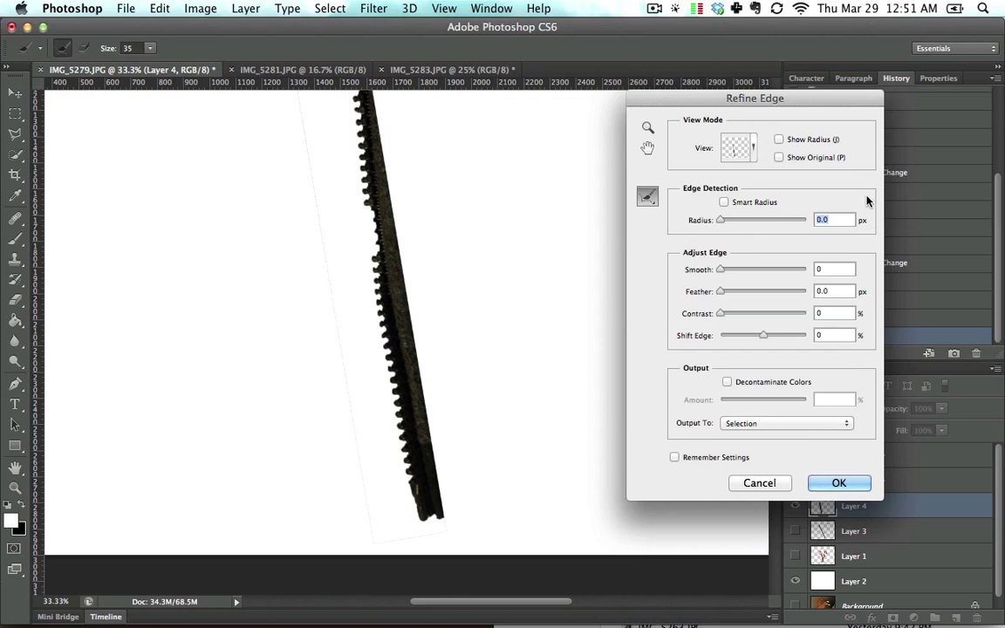
pyautogui.click(836, 484)
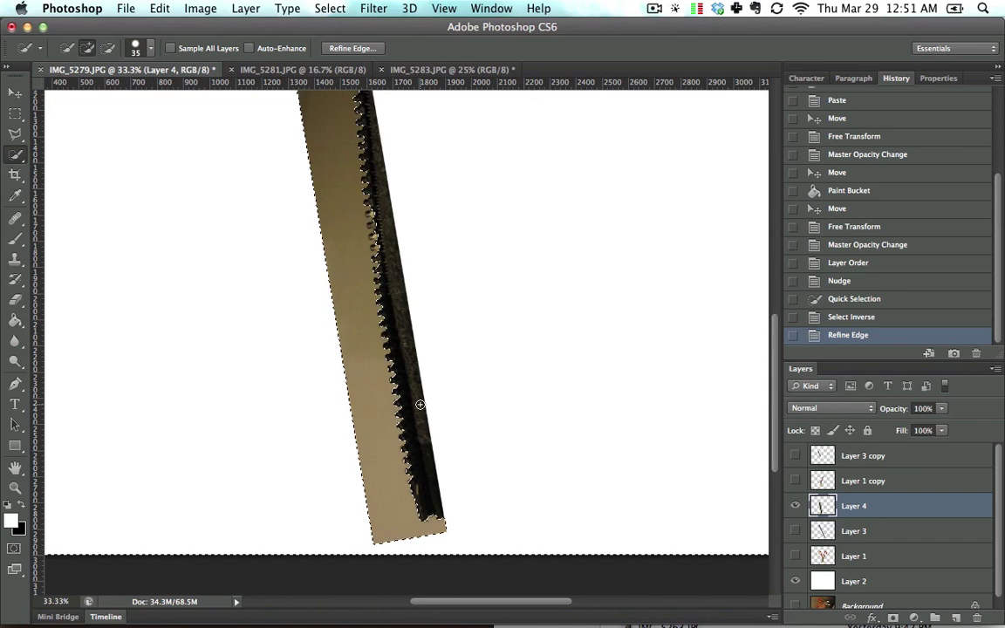
# - Invert the selection back to the beige backing, delete it from Layer 4, and deselect
pyautogui.press('BackSpace')
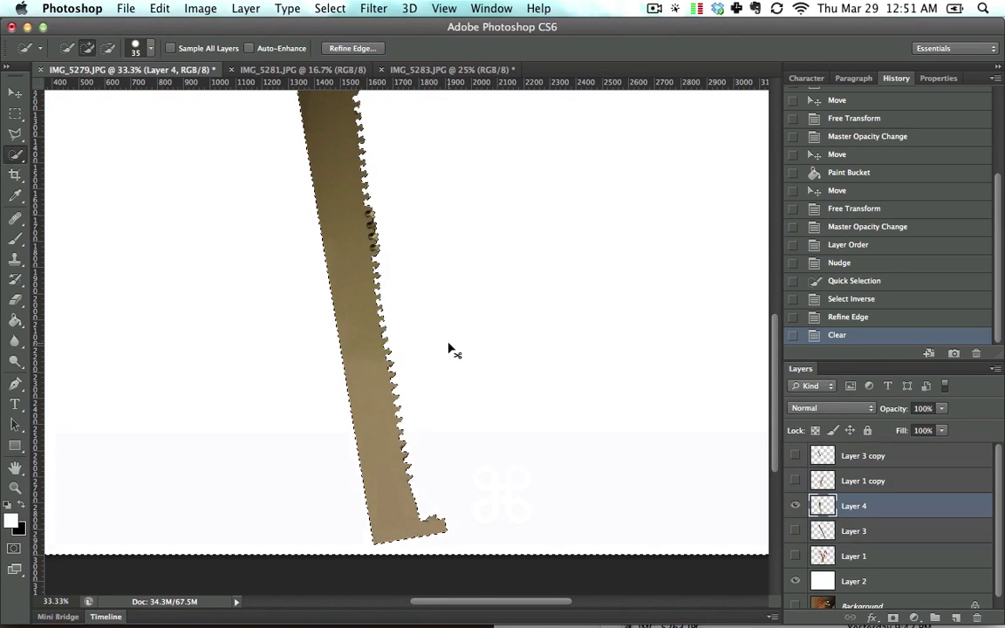
pyautogui.press('super+z')
pyautogui.rightClick(396, 320)
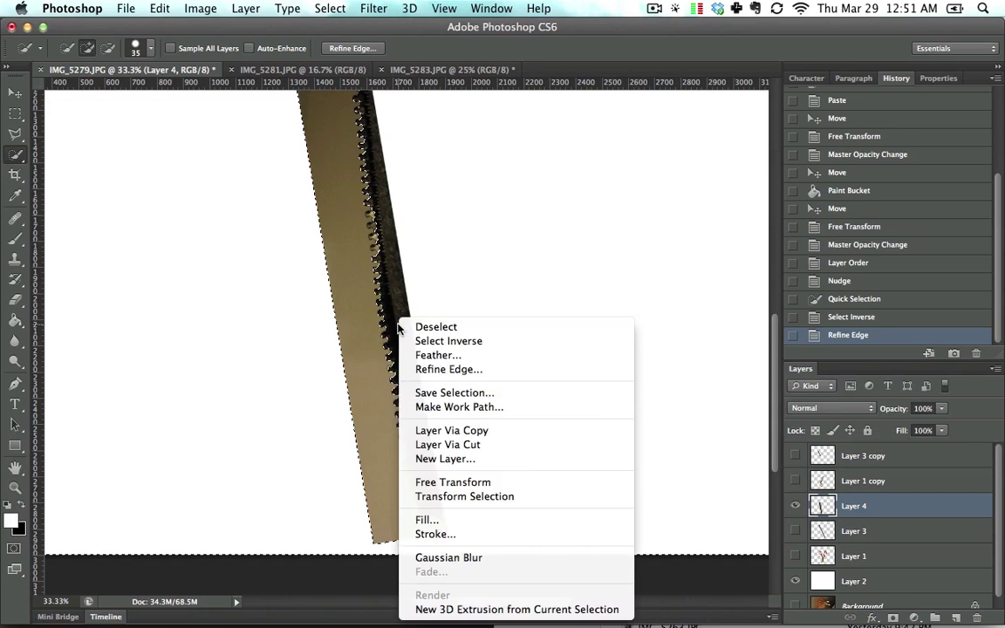
pyautogui.click(435, 339)
pyautogui.press('BackSpace')
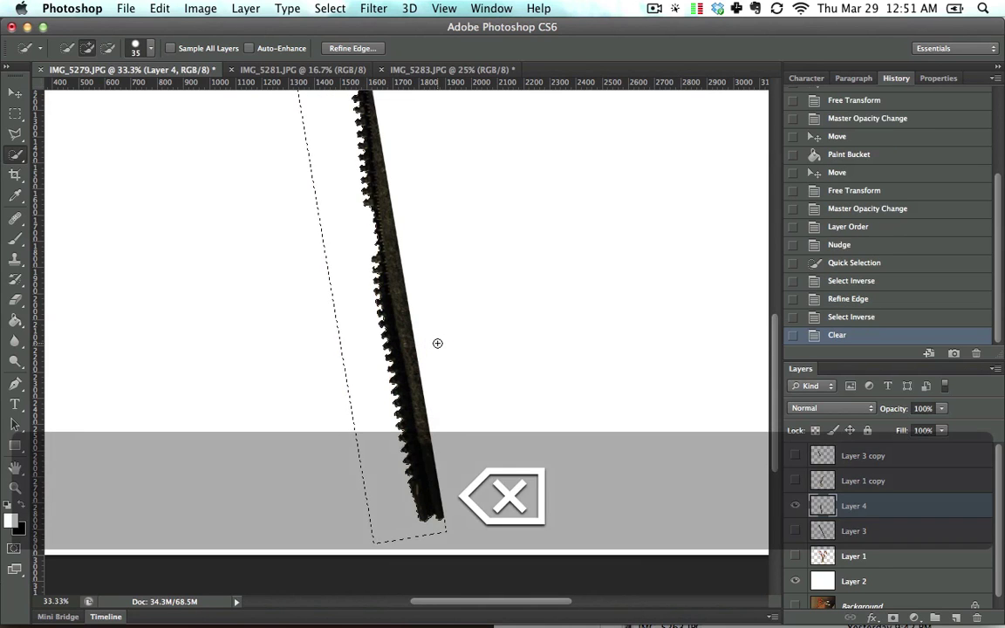
pyautogui.press('super+d')
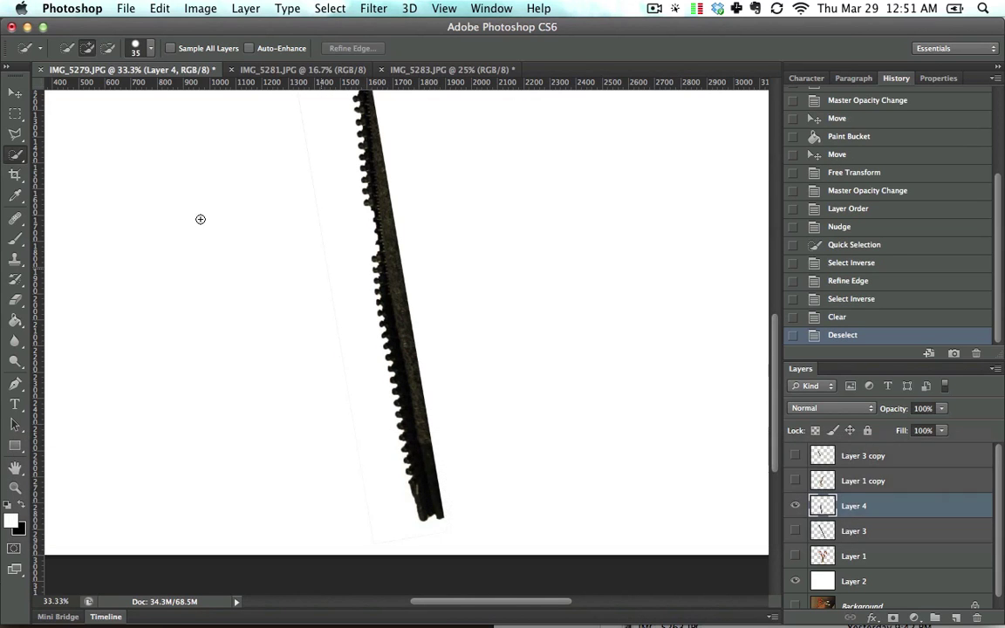
# - Show Layer 1 copy and Layer 3 copy again, and nudge the zipper slightly right against the scissor blade
pyautogui.click(15, 93)
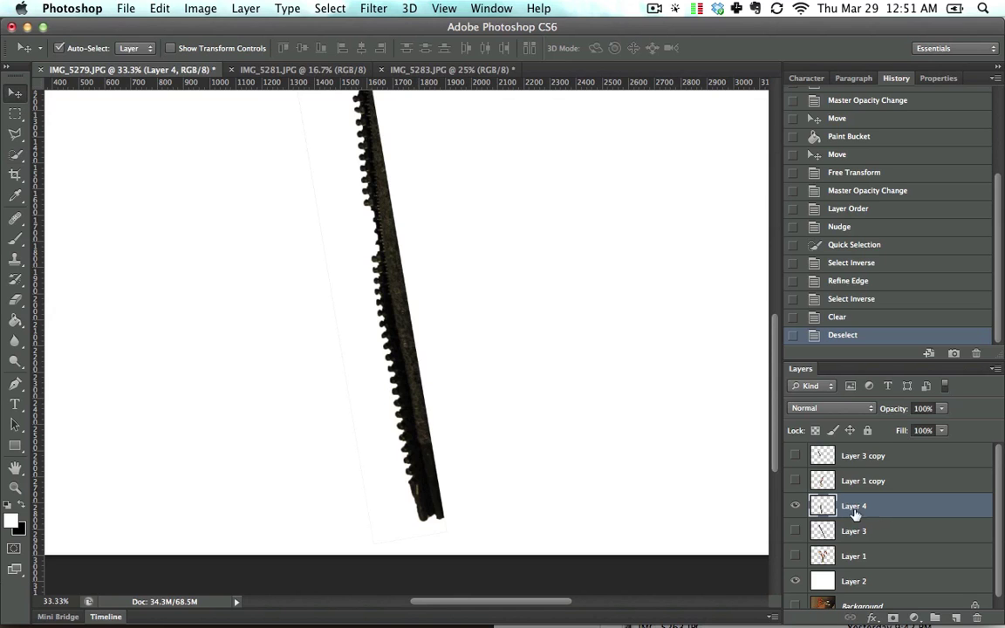
pyautogui.moveTo(797, 483); pyautogui.dragTo(795, 455)
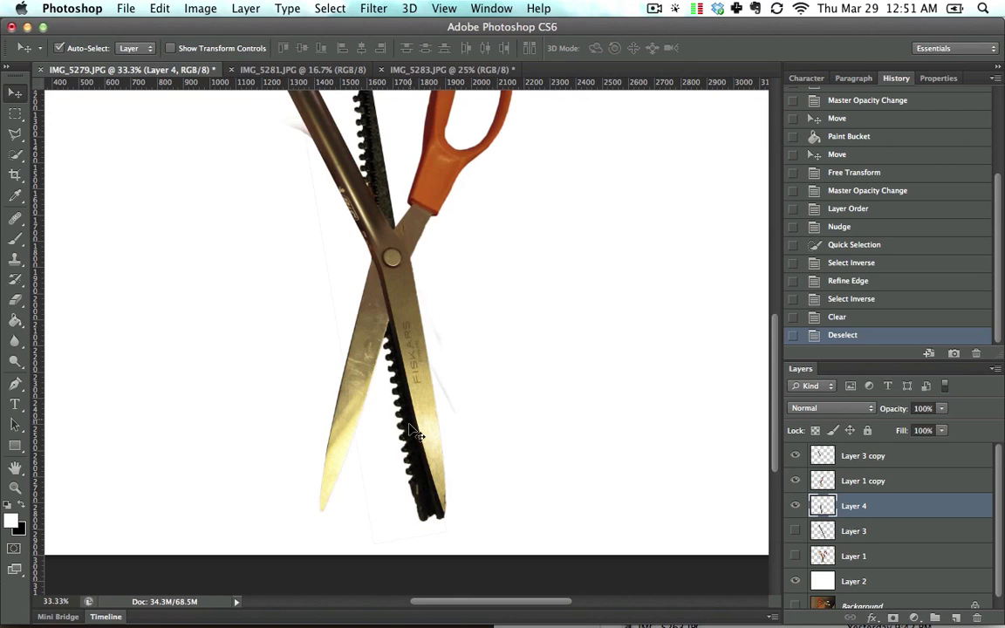
pyautogui.press('super+=')
pyautogui.press('super+=')
pyautogui.press('space')
pyautogui.moveTo(414, 460); pyautogui.dragTo(413, 284)
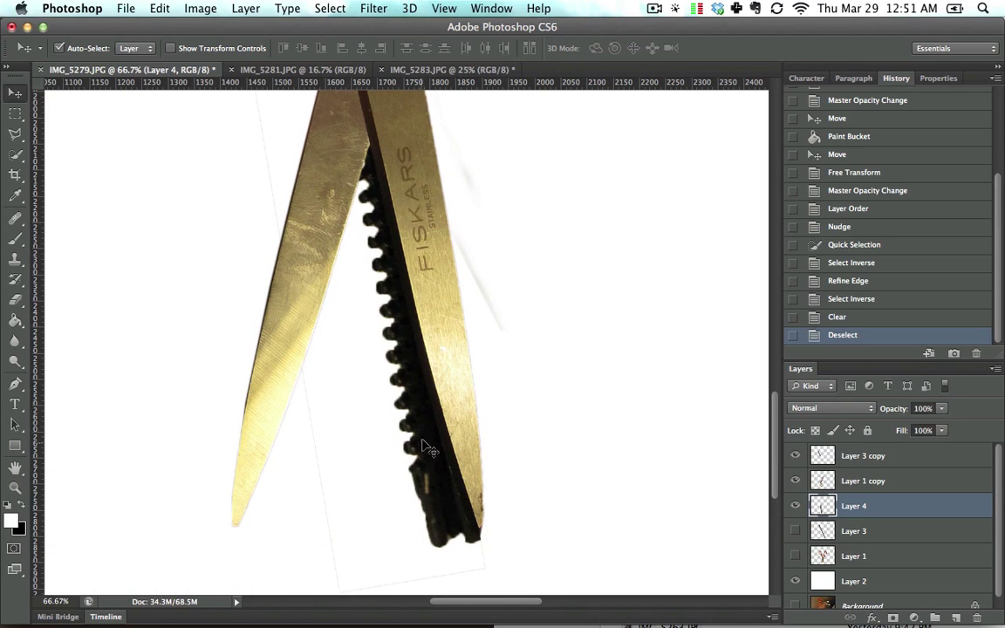
pyautogui.press('Right')
pyautogui.press('Right')
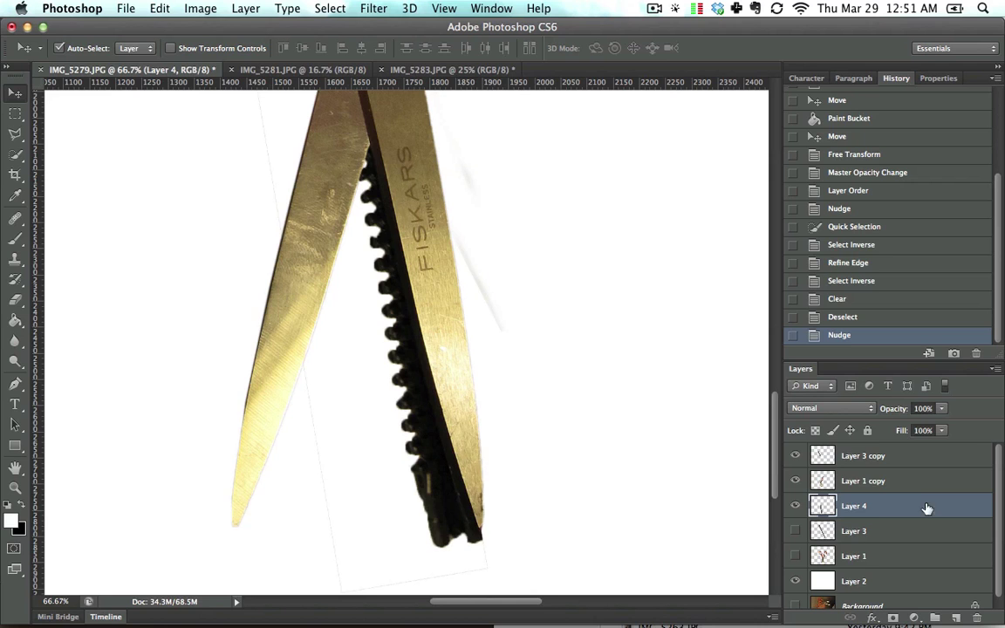
# - Duplicate Layer 4 and place the copy, flipped horizontally, along the inner edge of the opposite scissor blade
pyautogui.press('alt')
pyautogui.moveTo(912, 509); pyautogui.dragTo(956, 618)
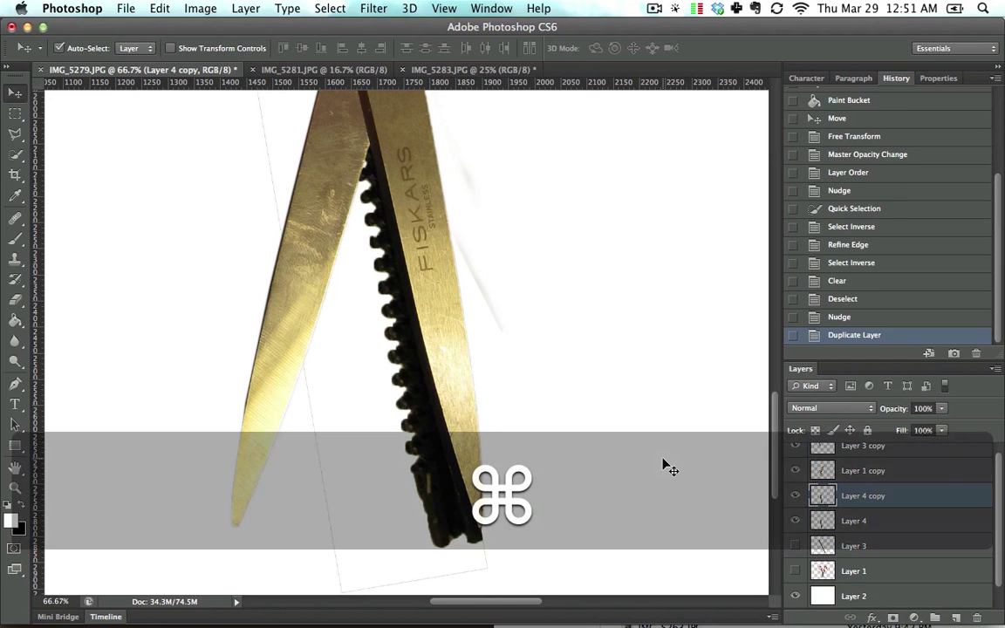
pyautogui.press('super+t')
pyautogui.rightClick(430, 334)
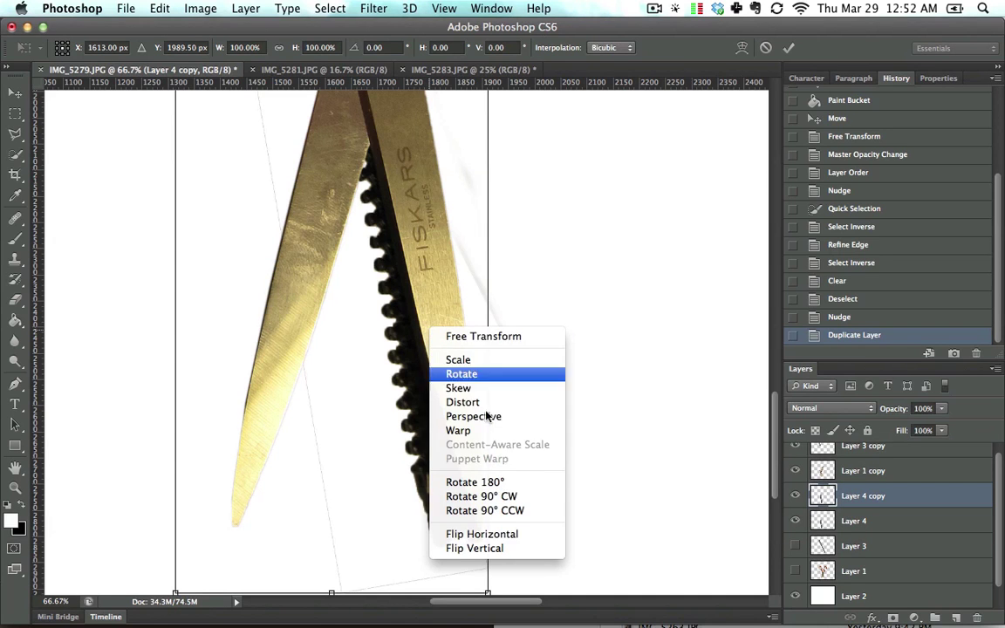
pyautogui.click(482, 534)
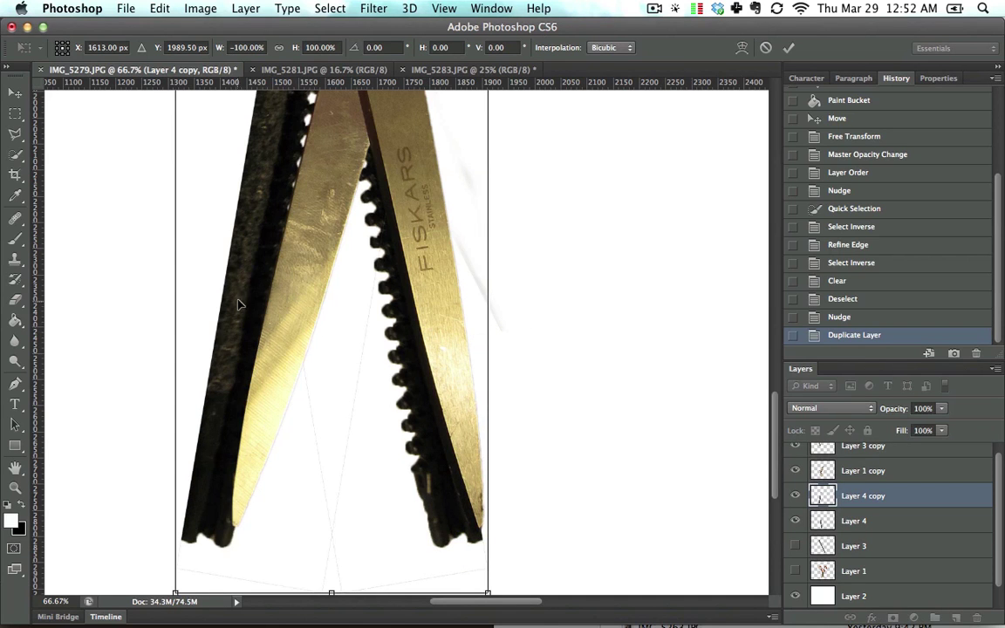
pyautogui.moveTo(240, 304); pyautogui.dragTo(303, 311)
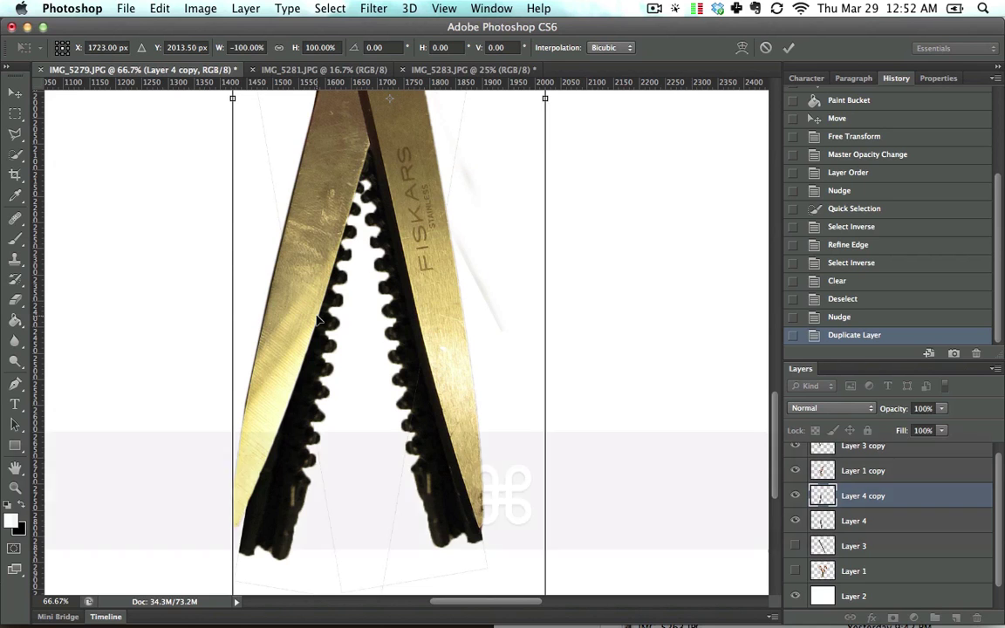
# - Rotate the mirrored zipper about 1.4° around the point where the blades meet, fit it against the blade, and apply the transform
pyautogui.press('super+minus')
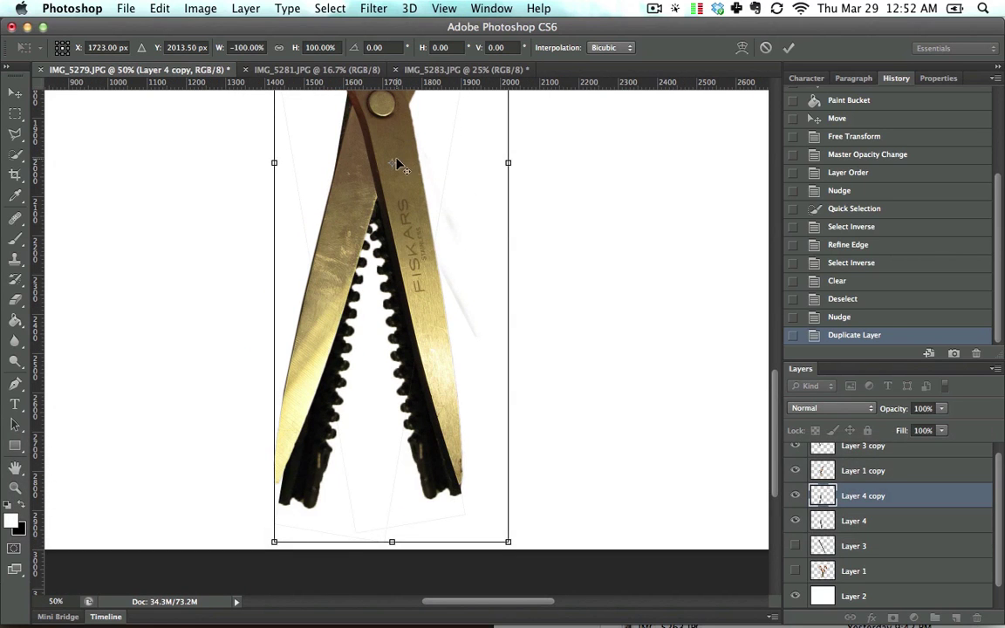
pyautogui.moveTo(392, 163); pyautogui.dragTo(381, 197)
pyautogui.moveTo(200, 505); pyautogui.dragTo(177, 489)
pyautogui.moveTo(293, 442)
pyautogui.mouseDown()
pyautogui.moveTo(303, 438)
pyautogui.moveTo(297, 428)
pyautogui.mouseUp()
pyautogui.moveTo(208, 515)
pyautogui.mouseDown()
pyautogui.moveTo(228, 526)
pyautogui.moveTo(218, 520)
pyautogui.mouseUp()
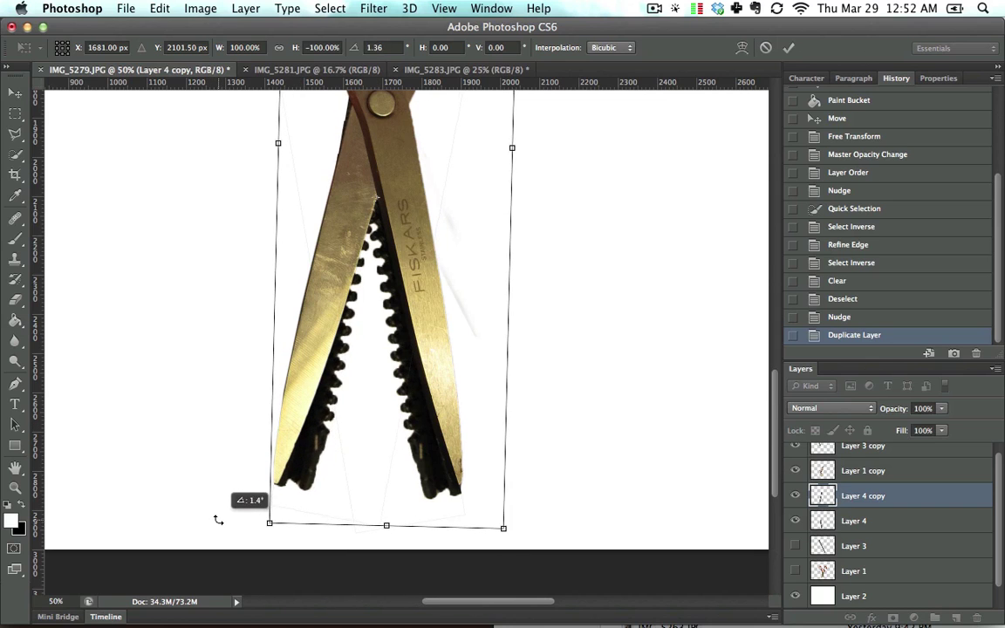
pyautogui.press('Return')
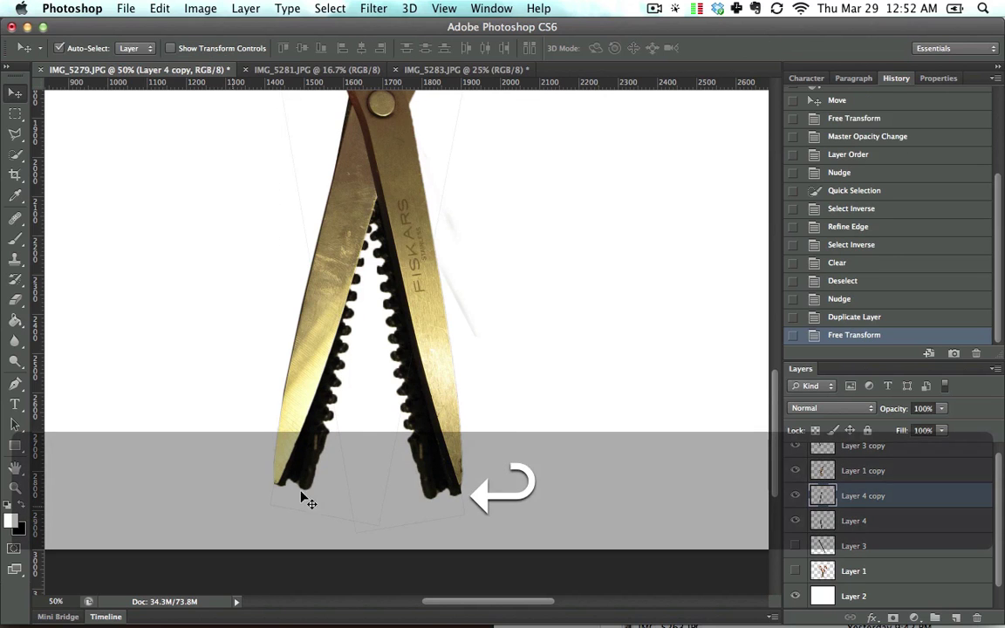
# - Erase the faint stray outlines beside the blades on Layer 4 copy with the Eraser tool
pyautogui.press('super+minus')
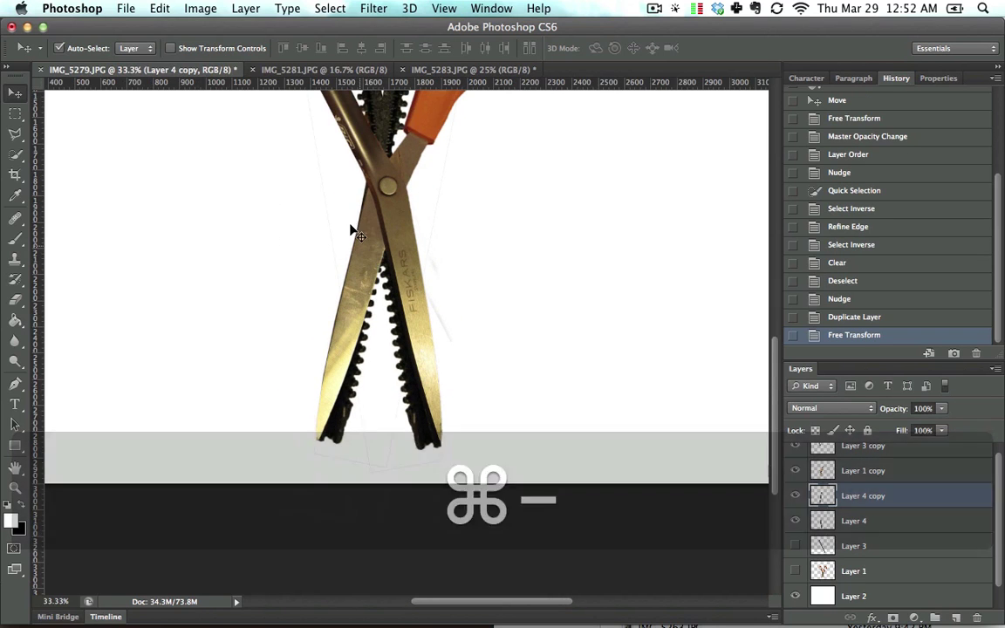
pyautogui.press('super+equal')
pyautogui.press('super+equal')
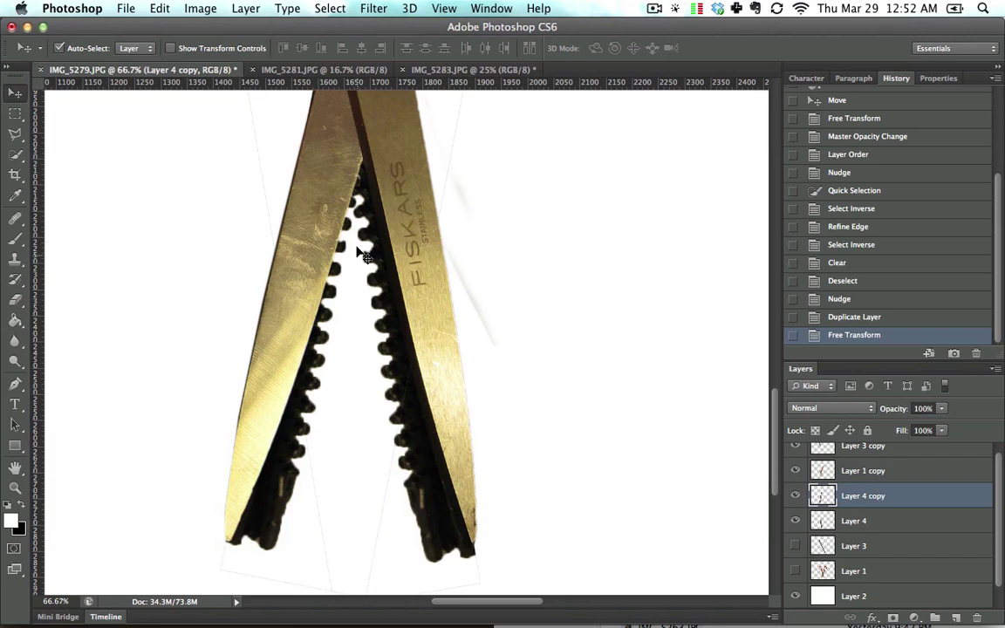
pyautogui.click(15, 299)
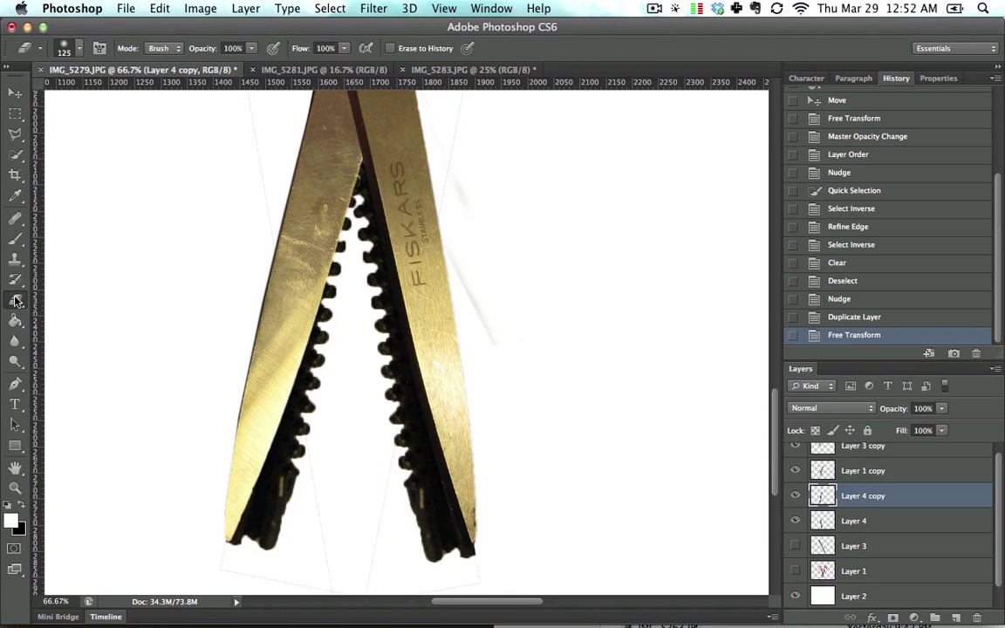
pyautogui.press('space')
pyautogui.moveTo(234, 83); pyautogui.dragTo(259, 248)
pyautogui.press('space')
pyautogui.moveTo(217, 163)
pyautogui.mouseDown()
pyautogui.moveTo(271, 240)
pyautogui.moveTo(286, 354)
pyautogui.moveTo(242, 224)
pyautogui.moveTo(232, 228)
pyautogui.mouseUp()
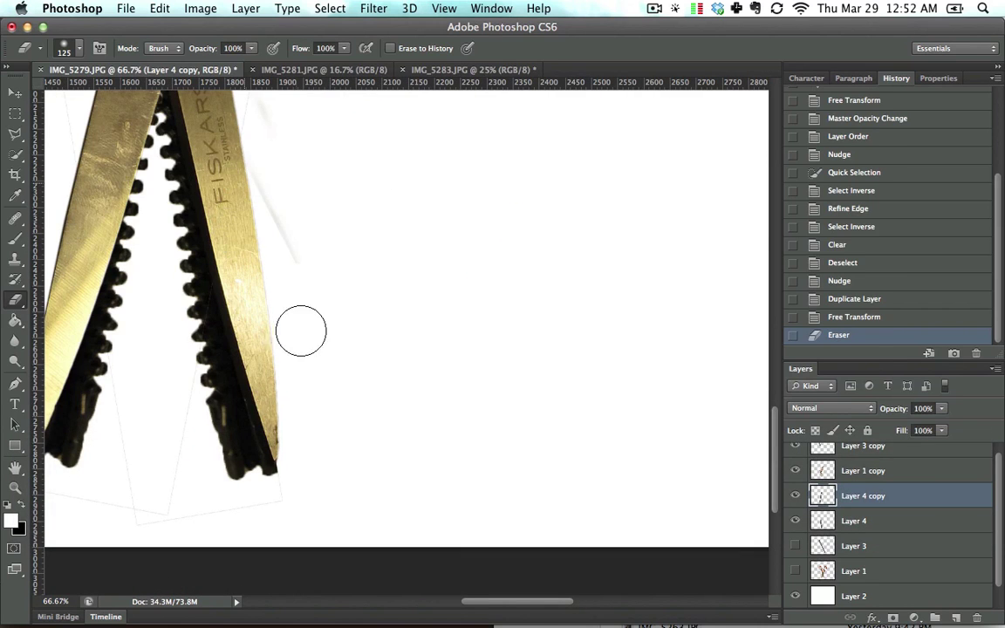
pyautogui.press('space')
pyautogui.moveTo(301, 330)
pyautogui.mouseDown()
pyautogui.moveTo(294, 276)
pyautogui.moveTo(483, 415)
pyautogui.mouseUp()
pyautogui.moveTo(354, 216)
pyautogui.mouseDown()
pyautogui.moveTo(514, 261)
pyautogui.moveTo(491, 283)
pyautogui.mouseUp()
pyautogui.press('super+equal')
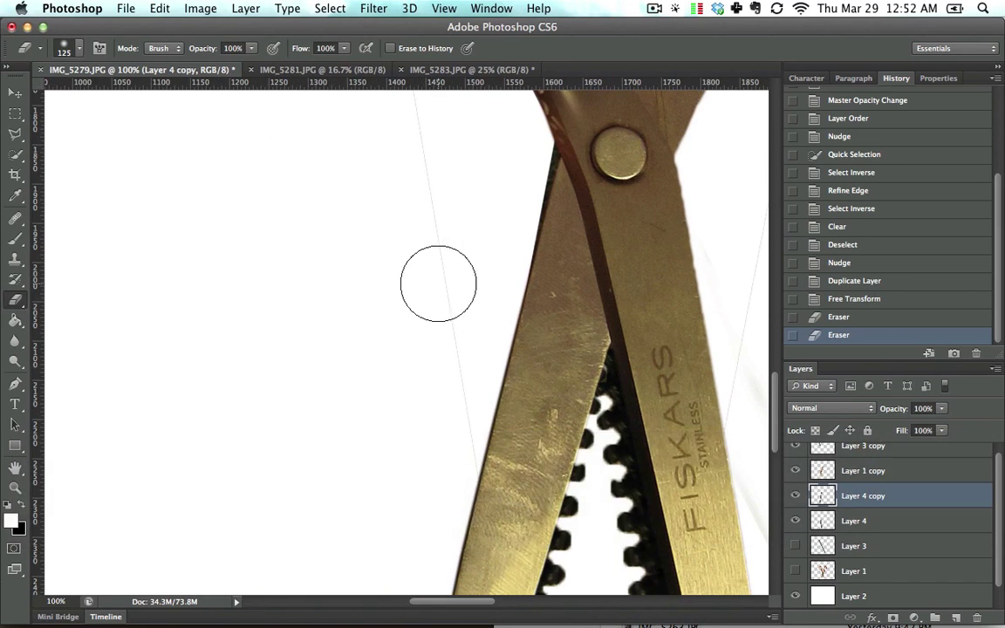
# - Toggle the visibility of Layer 4 copy and Layer 4 to identify which layer holds the remaining stray outline
pyautogui.click(795, 496)
pyautogui.click(795, 521)
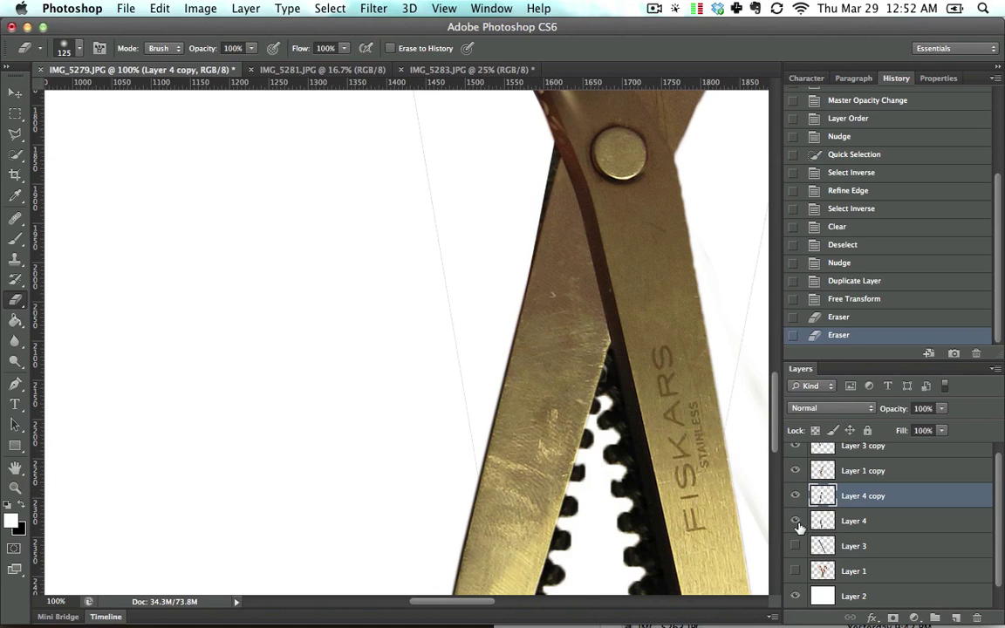
pyautogui.click(795, 521)
pyautogui.click(795, 520)
pyautogui.click(795, 521)
pyautogui.click(795, 521)
# - Erase the faint stray outline running beside the blade and the pen barrel on Layer 4
pyautogui.click(837, 521)
pyautogui.press('space')
pyautogui.moveTo(426, 269)
pyautogui.mouseDown()
pyautogui.moveTo(427, 242)
pyautogui.moveTo(373, 414)
pyautogui.mouseUp()
pyautogui.moveTo(391, 247); pyautogui.dragTo(377, 174)
pyautogui.press('super+minus')
pyautogui.press('super+minus')
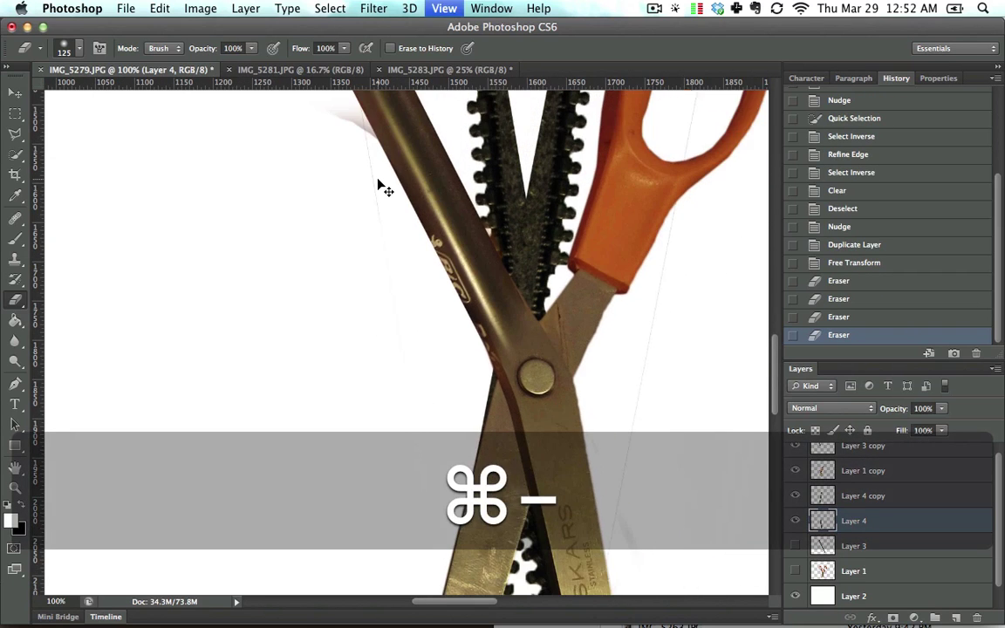
pyautogui.press('space')
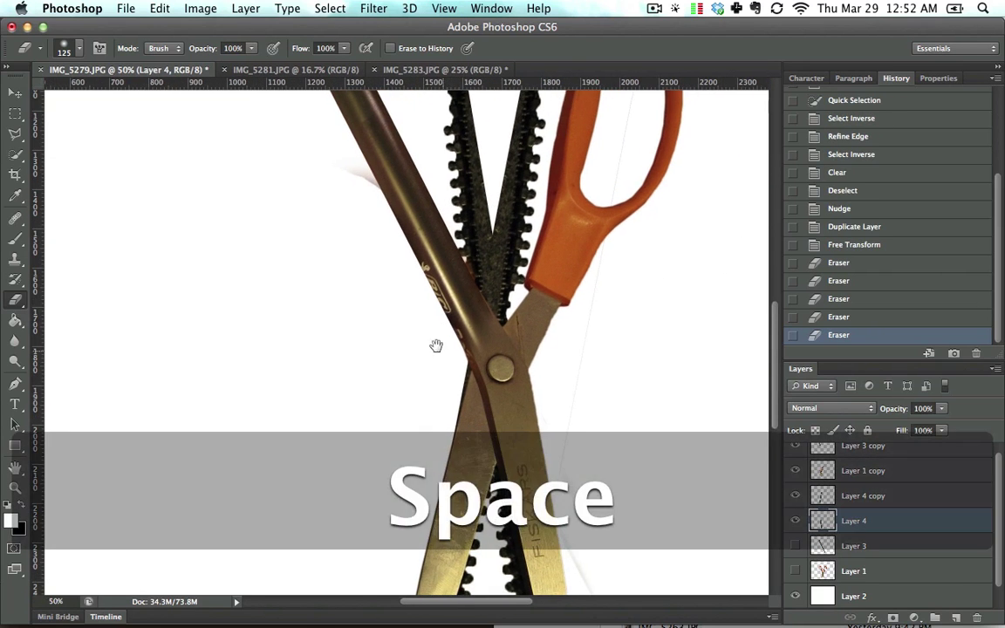
pyautogui.moveTo(436, 343); pyautogui.dragTo(330, 270)
pyautogui.moveTo(472, 361)
pyautogui.mouseDown()
pyautogui.moveTo(491, 215)
pyautogui.moveTo(471, 455)
pyautogui.mouseUp()
pyautogui.press('space')
pyautogui.moveTo(545, 136); pyautogui.dragTo(468, 220)
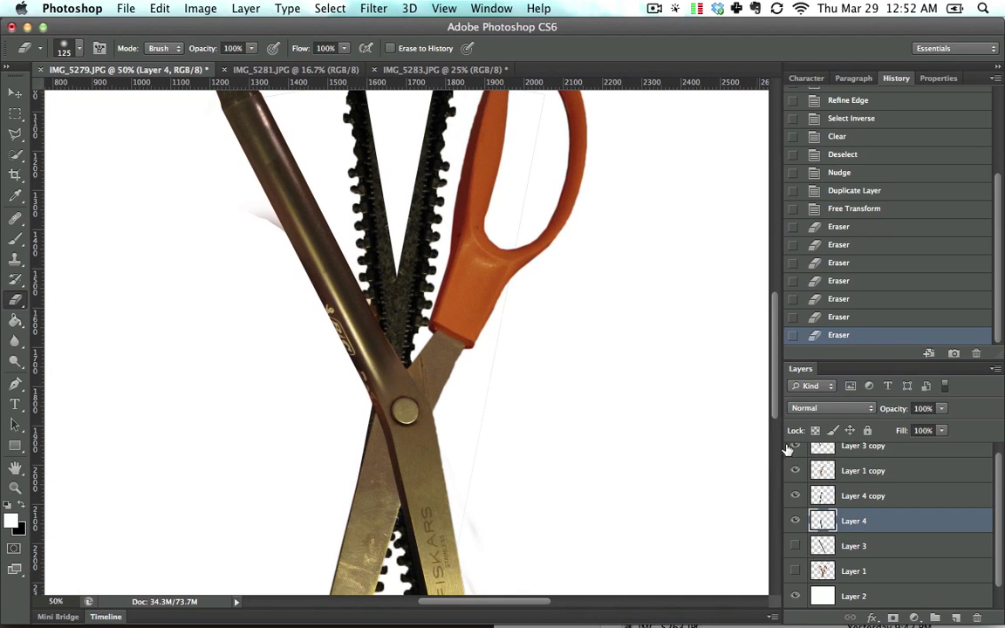
# - Erase the surplus zipper strips between the pen and the orange handle on Layer 4 and Layer 4 copy
pyautogui.press('super+minus')
pyautogui.press('super+minus')
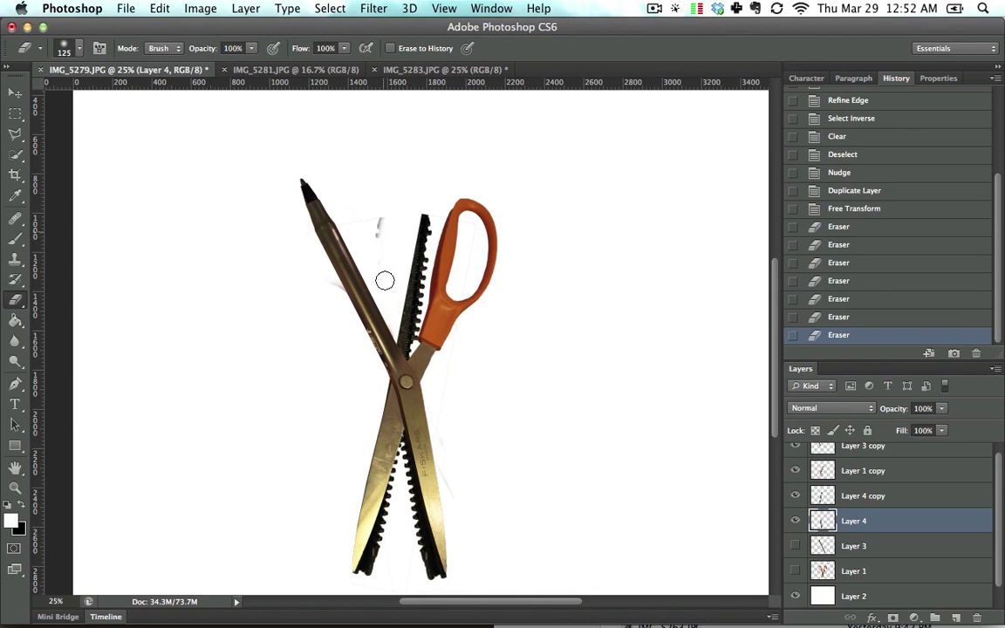
pyautogui.click(420, 258)
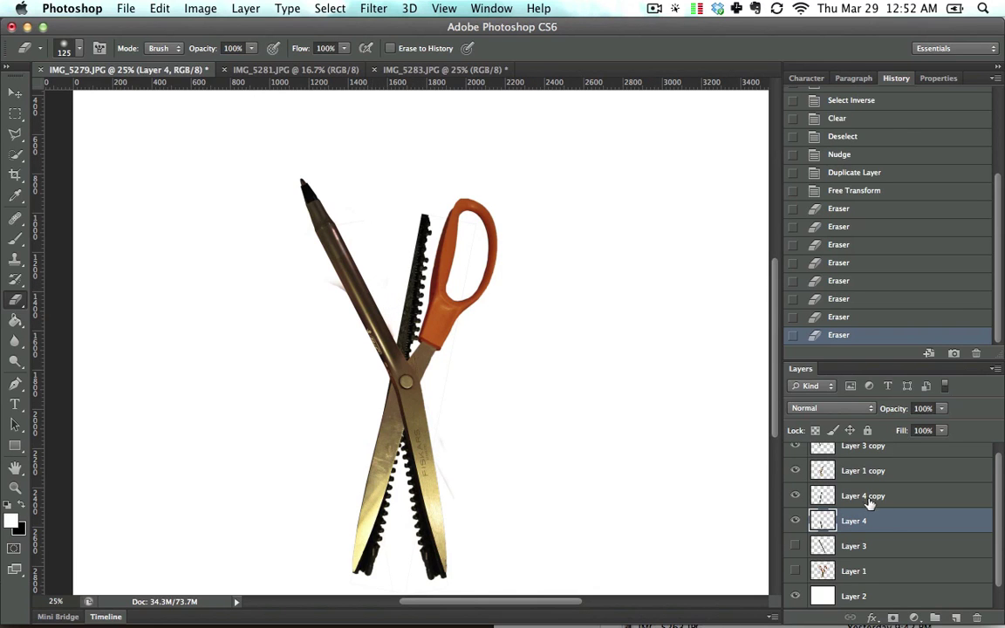
pyautogui.click(863, 495)
pyautogui.moveTo(388, 372); pyautogui.dragTo(425, 248)
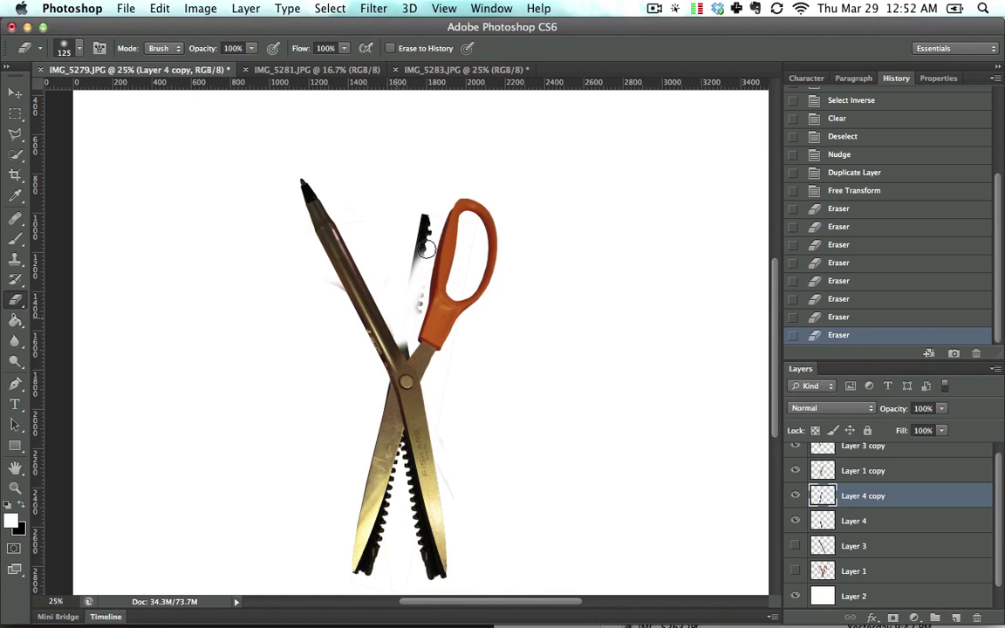
pyautogui.click(409, 336)
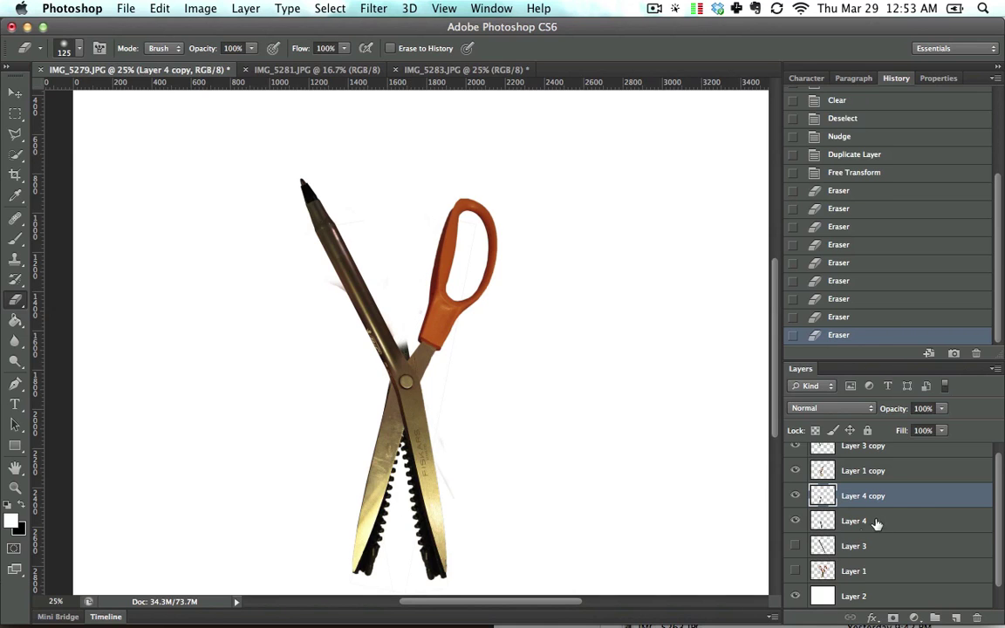
pyautogui.click(886, 522)
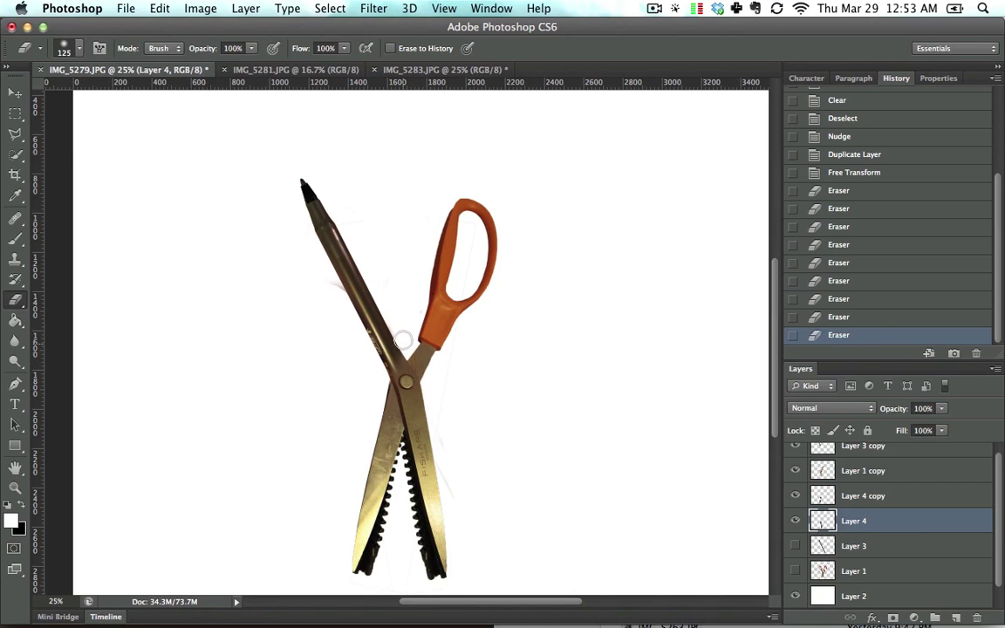
# - Erase the stray outline inside the orange handle's loop on Layer 4 copy
pyautogui.press('super+equal')
pyautogui.press('super+equal')
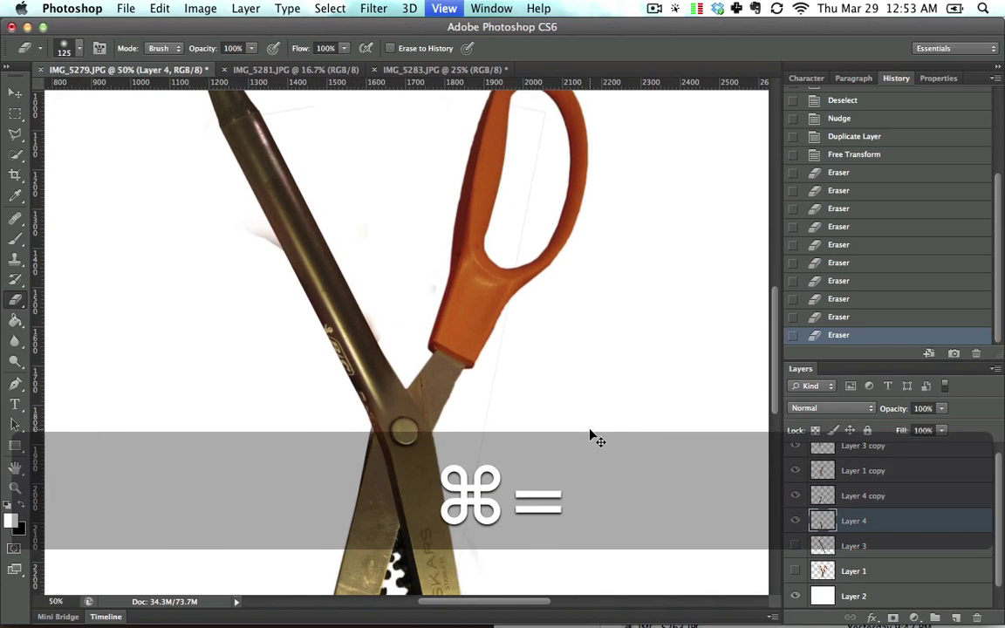
pyautogui.press('super+equal')
pyautogui.press('space')
pyautogui.moveTo(448, 420); pyautogui.dragTo(396, 515)
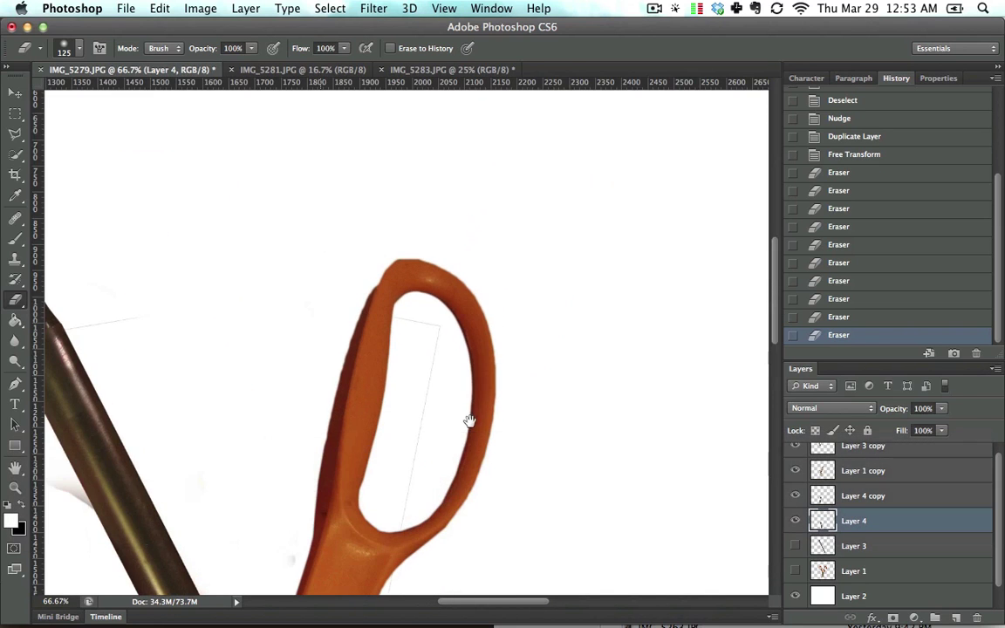
pyautogui.click(863, 496)
pyautogui.moveTo(413, 412)
pyautogui.mouseDown()
pyautogui.moveTo(406, 401)
pyautogui.moveTo(400, 471)
pyautogui.moveTo(478, 370)
pyautogui.moveTo(535, 533)
pyautogui.mouseUp()
# - Erase leftover marks around the pivot and beside the FISKARS blade on Layer 4 and Layer 4 copy
pyautogui.press('space')
pyautogui.click(854, 521)
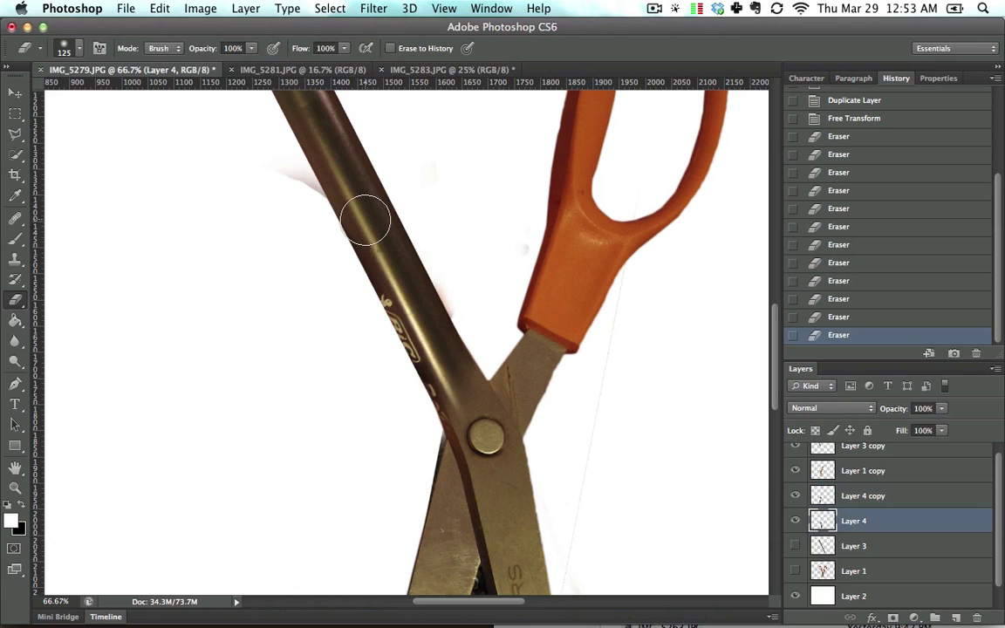
pyautogui.press('space')
pyautogui.scroll(-10, 478, 276)
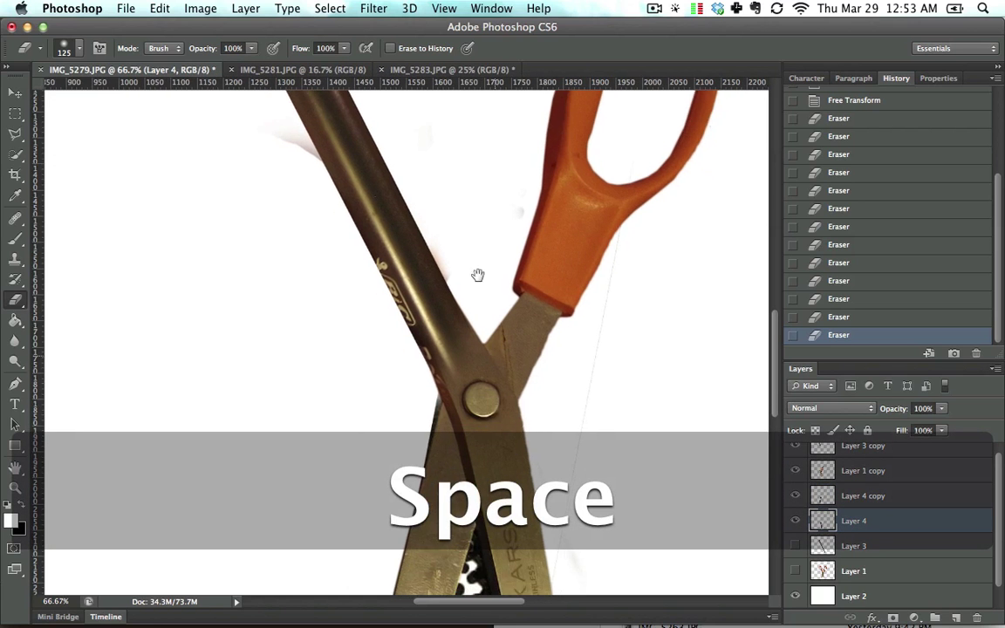
pyautogui.press('super+r')
pyautogui.moveTo(494, 374); pyautogui.dragTo(509, 321)
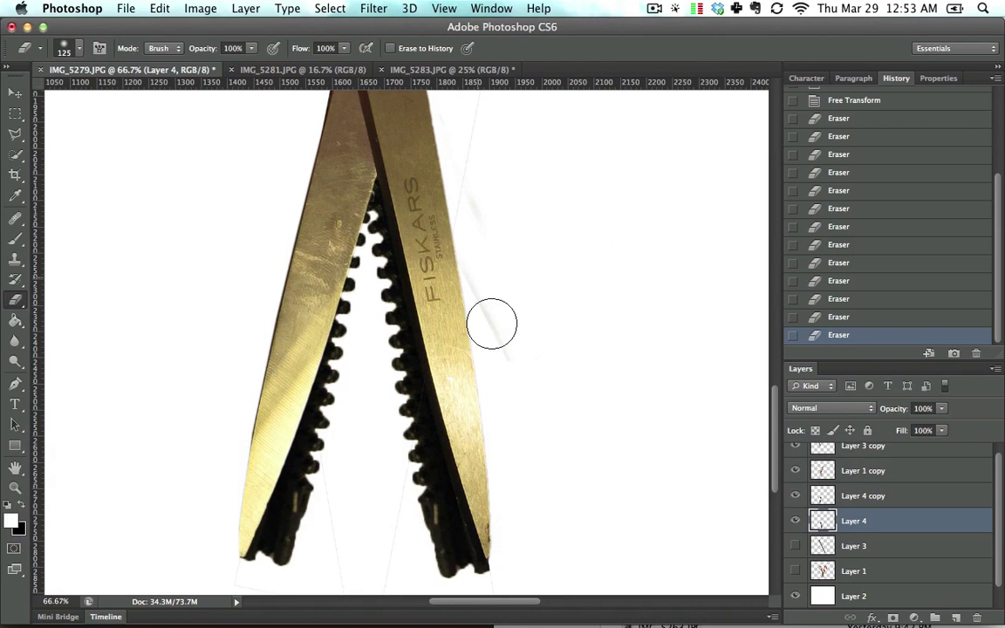
pyautogui.click(846, 498)
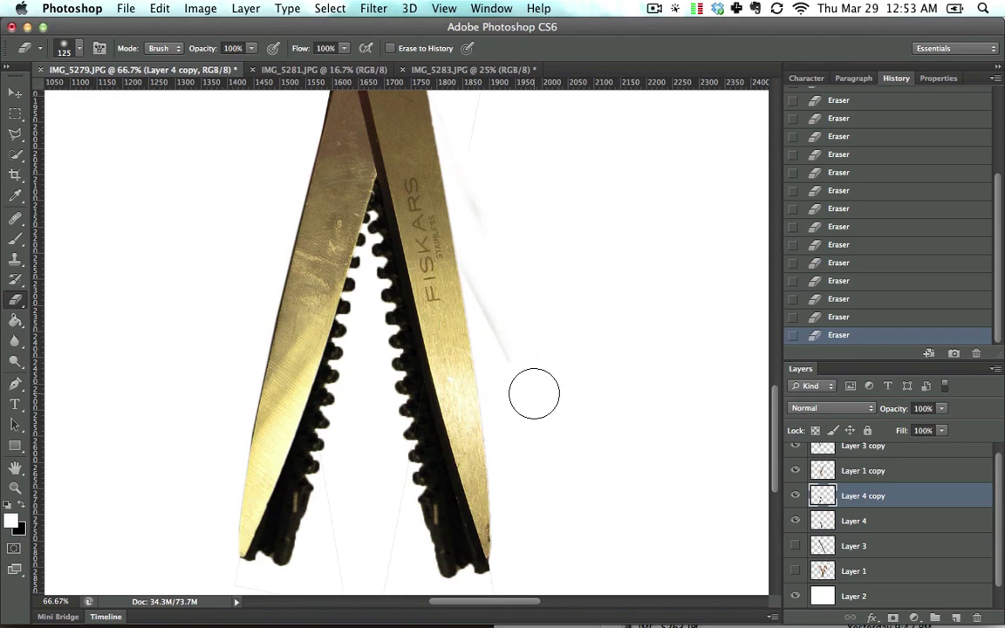
# - Examine the whole composite and its details for leftover marks around the scissors, pen and zipper teeth
pyautogui.click(15, 93)
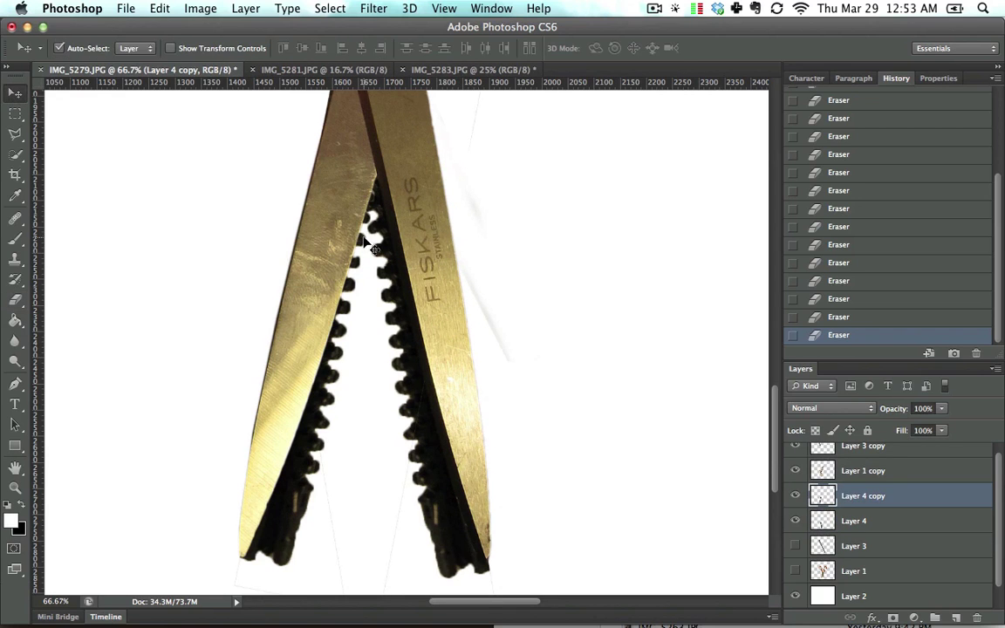
pyautogui.press('space')
pyautogui.press('super+minus')
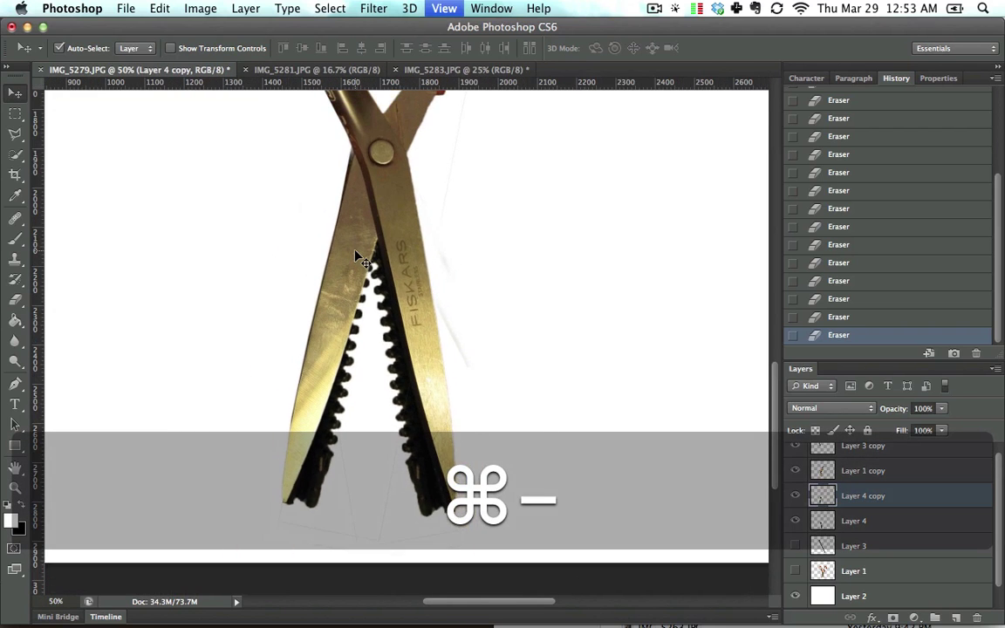
pyautogui.press('super+minus')
pyautogui.press('super+minus')
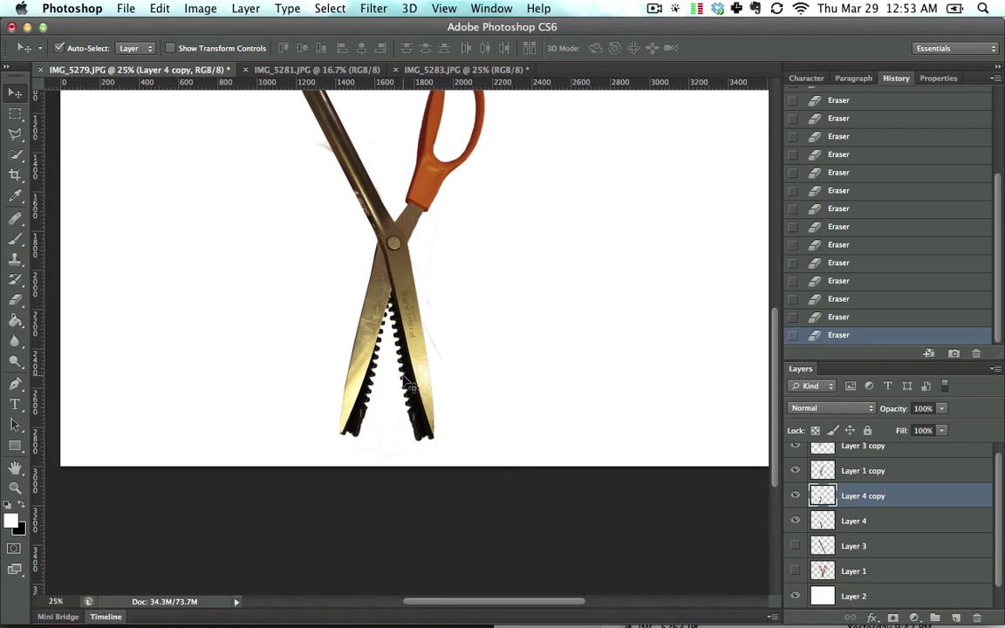
pyautogui.press('super+minus')
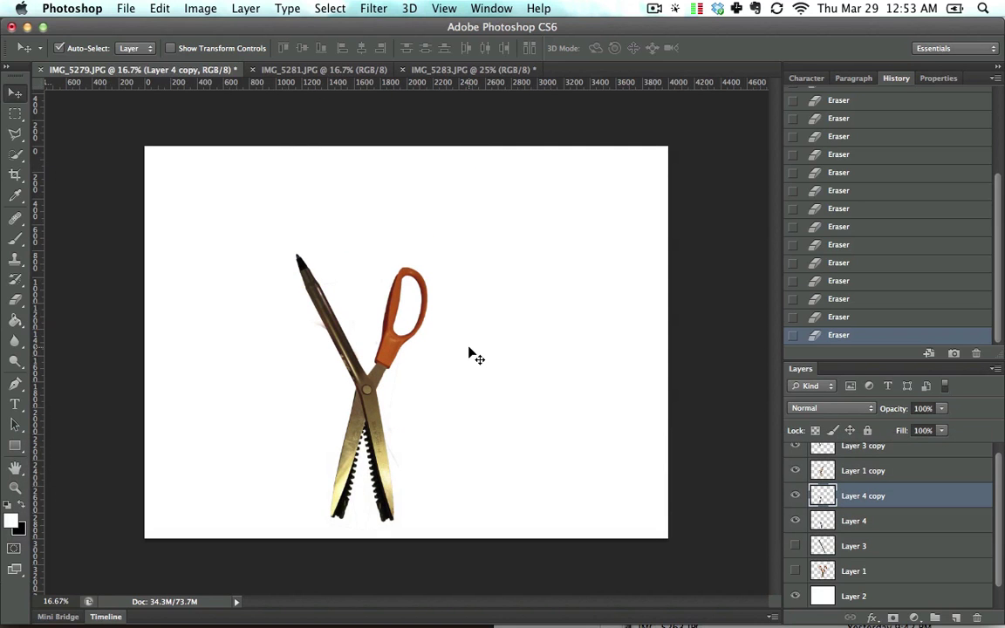
pyautogui.press('super+equal')
pyautogui.press('super+equal')
pyautogui.press('super+equal')
pyautogui.press('super+equal')
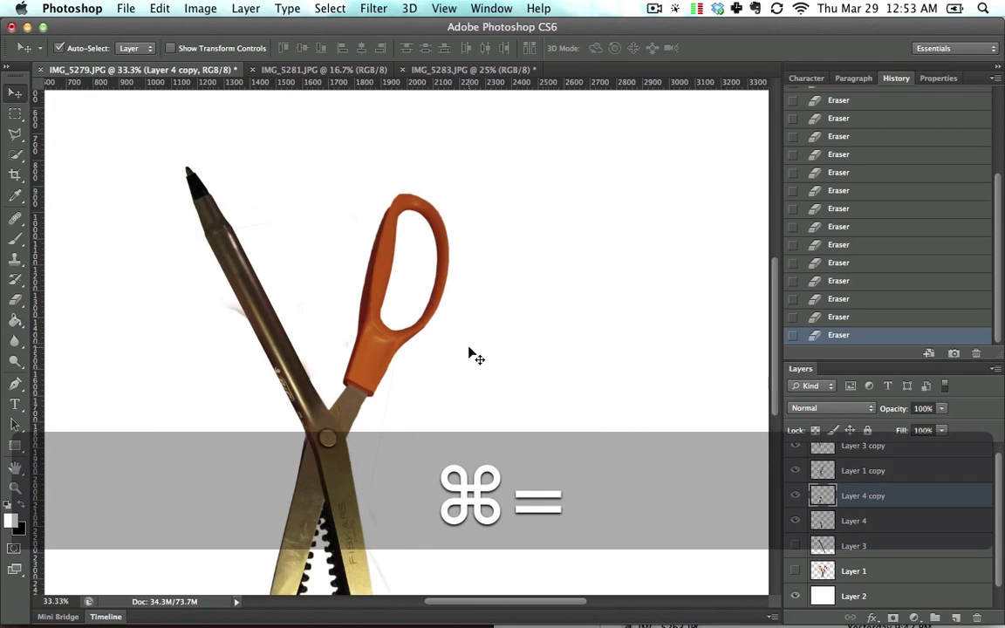
# - Erase the stray shadow smudge beside the pen barrel on Layer 1 copy
pyautogui.press('space')
pyautogui.moveTo(468, 354); pyautogui.dragTo(264, 235)
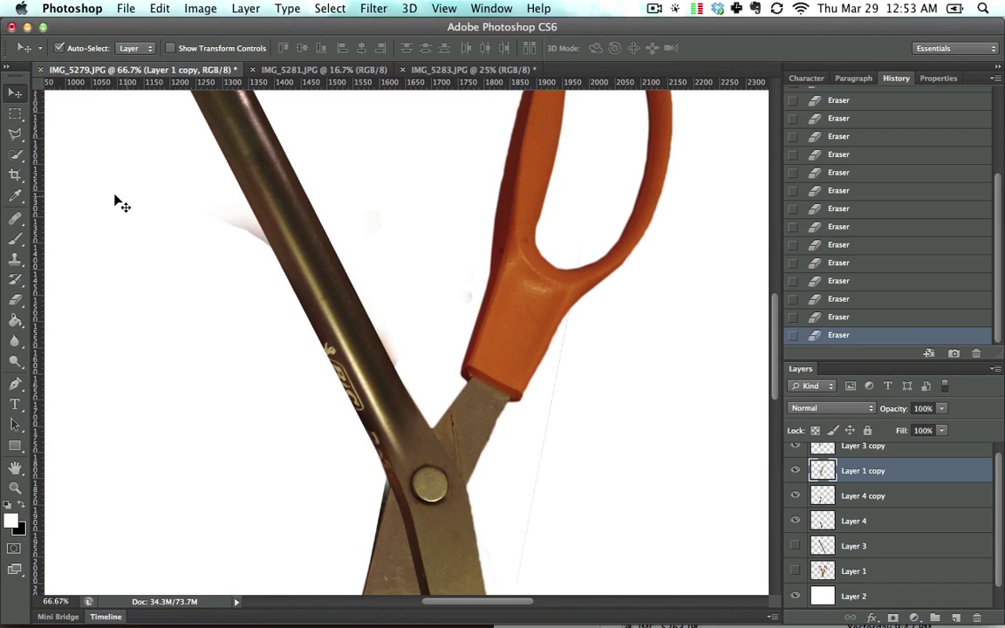
pyautogui.press('e')
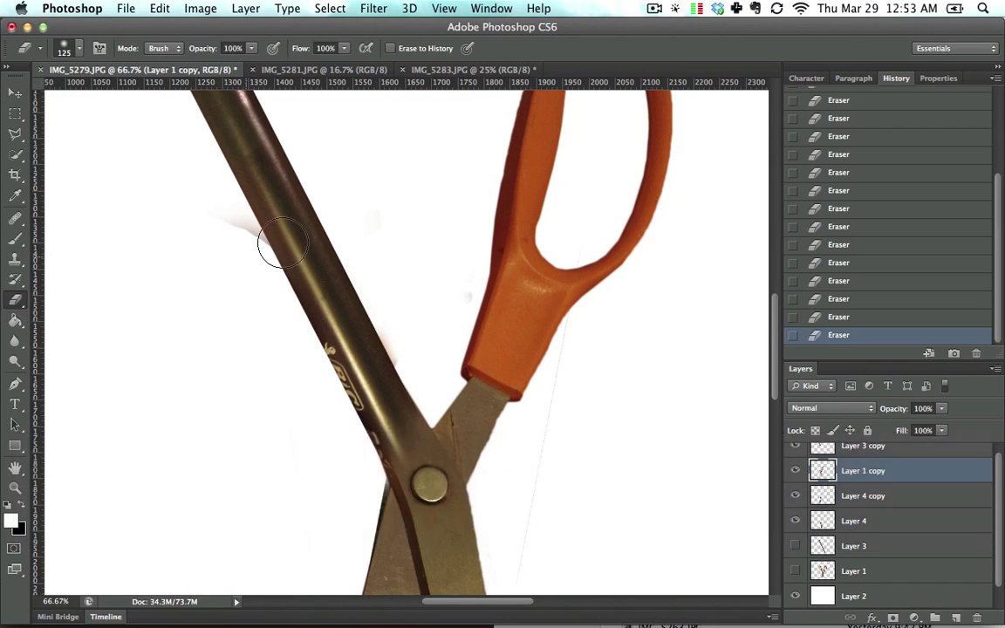
pyautogui.press('space')
pyautogui.moveTo(314, 363); pyautogui.dragTo(352, 445)
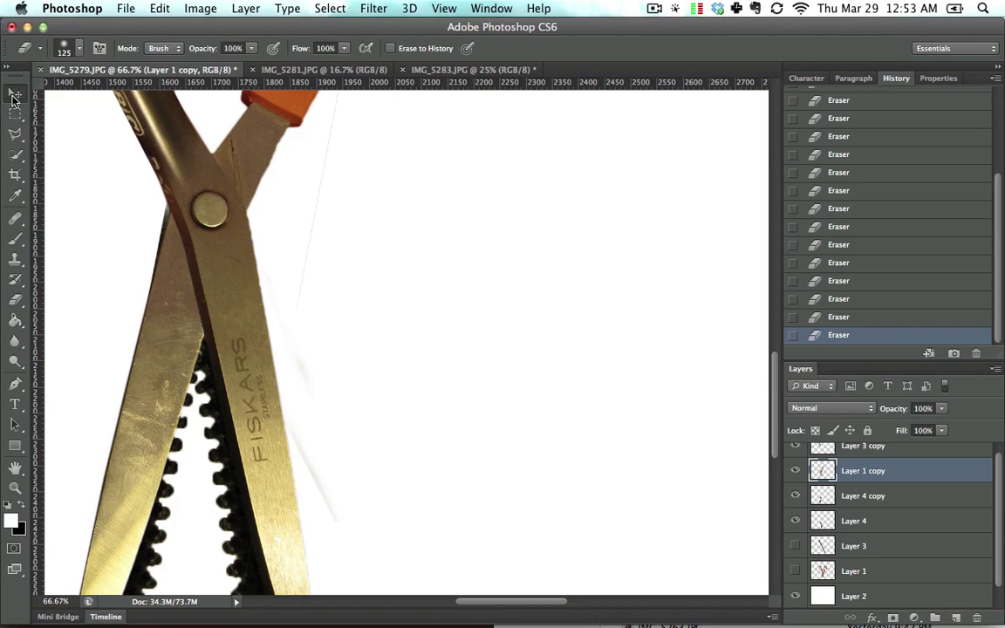
# - Identify the layer holding the thin stray line beside the orange handle and erase the line on Layer 4 copy
pyautogui.click(15, 92)
pyautogui.hotkey('alt', ',')
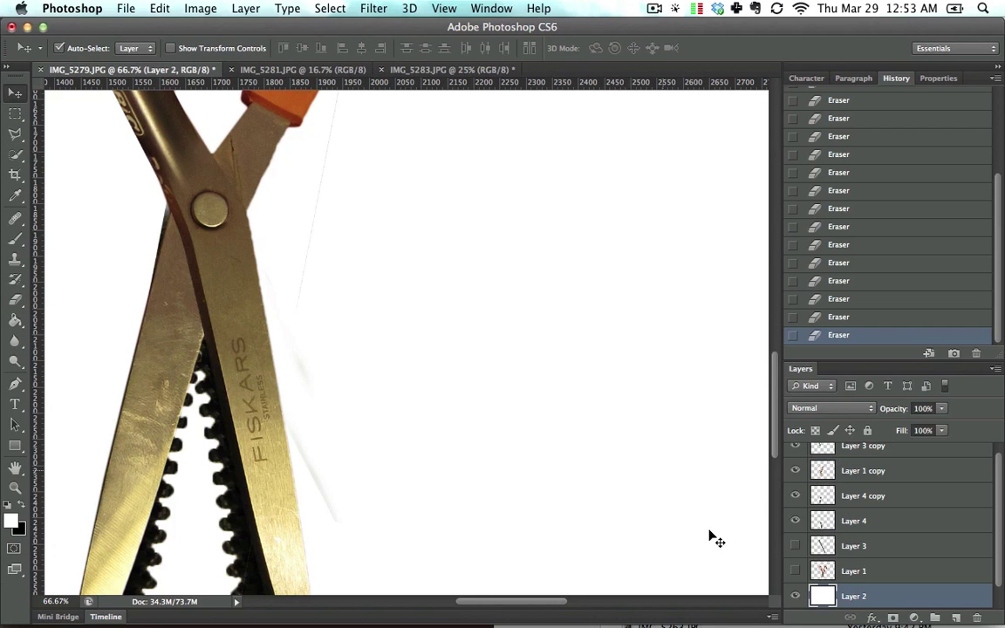
pyautogui.click(796, 596)
pyautogui.click(796, 596)
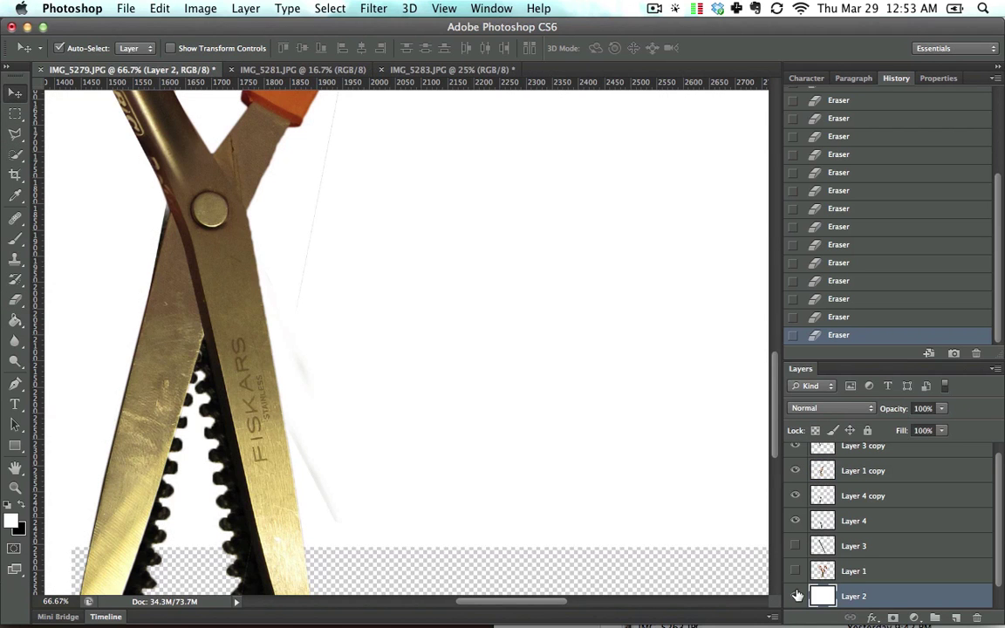
pyautogui.click(341, 125)
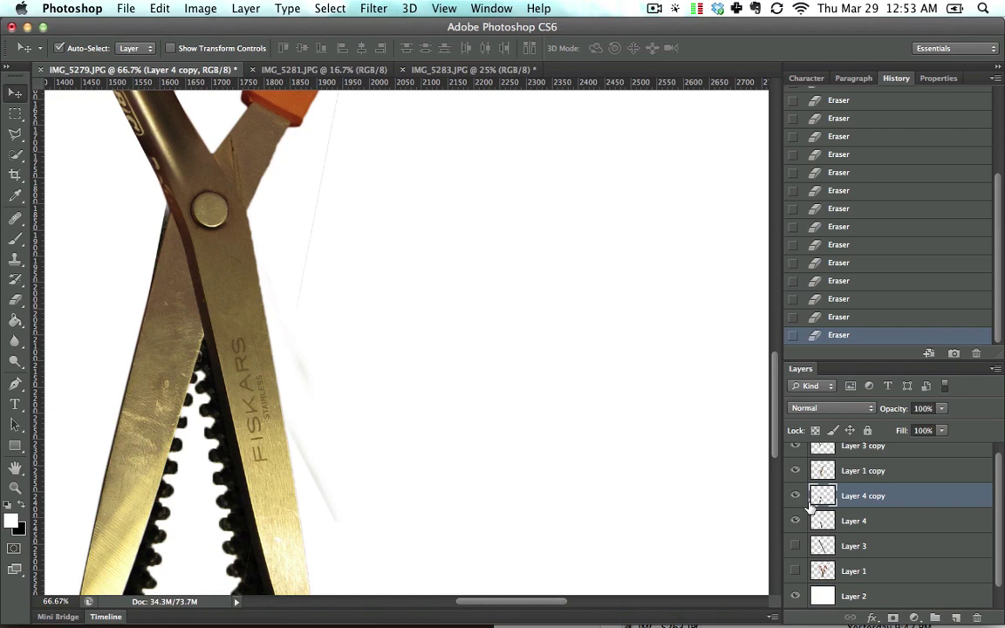
pyautogui.press('space')
pyautogui.moveTo(212, 209); pyautogui.dragTo(230, 314)
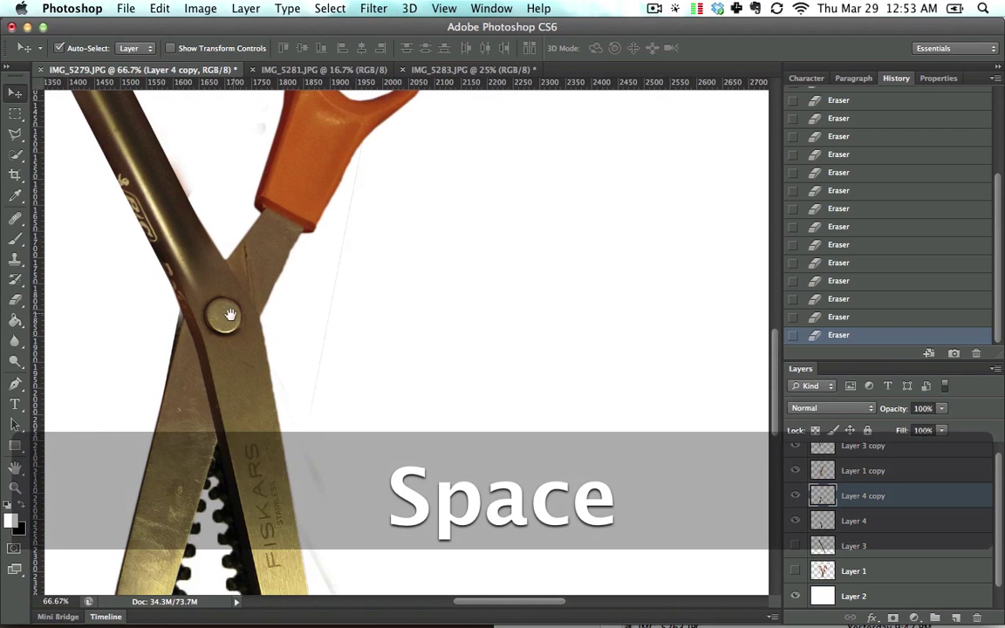
pyautogui.press('e')
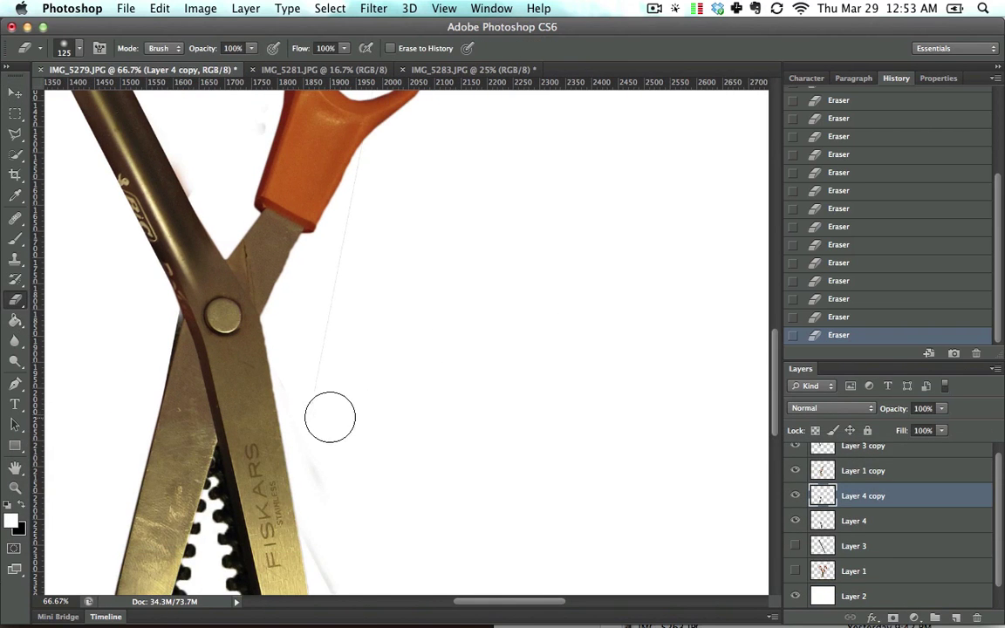
pyautogui.press('space')
pyautogui.moveTo(359, 180); pyautogui.dragTo(348, 296)
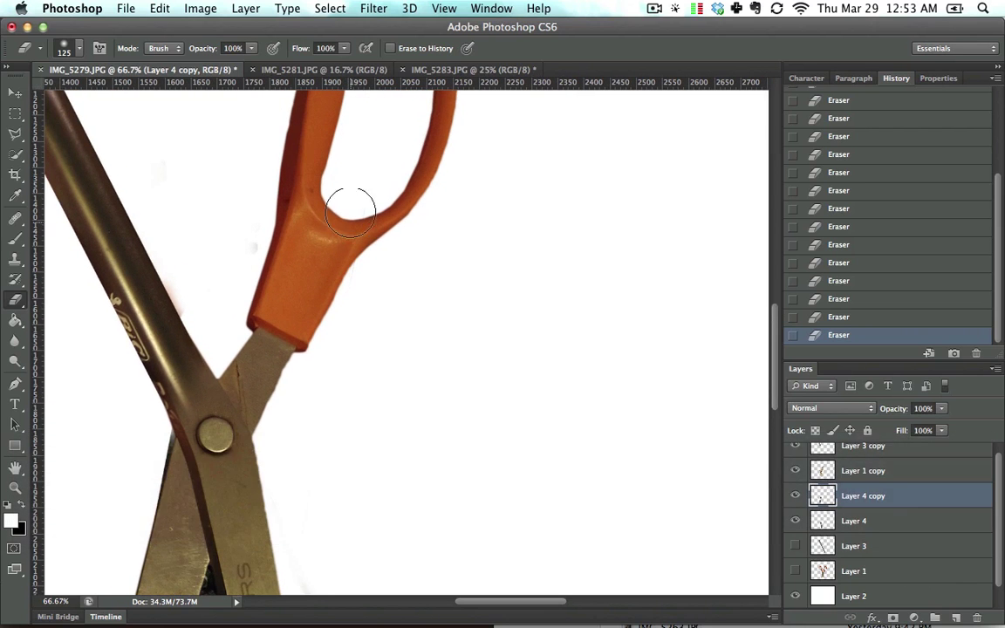
pyautogui.press('space')
pyautogui.moveTo(366, 361); pyautogui.dragTo(359, 238)
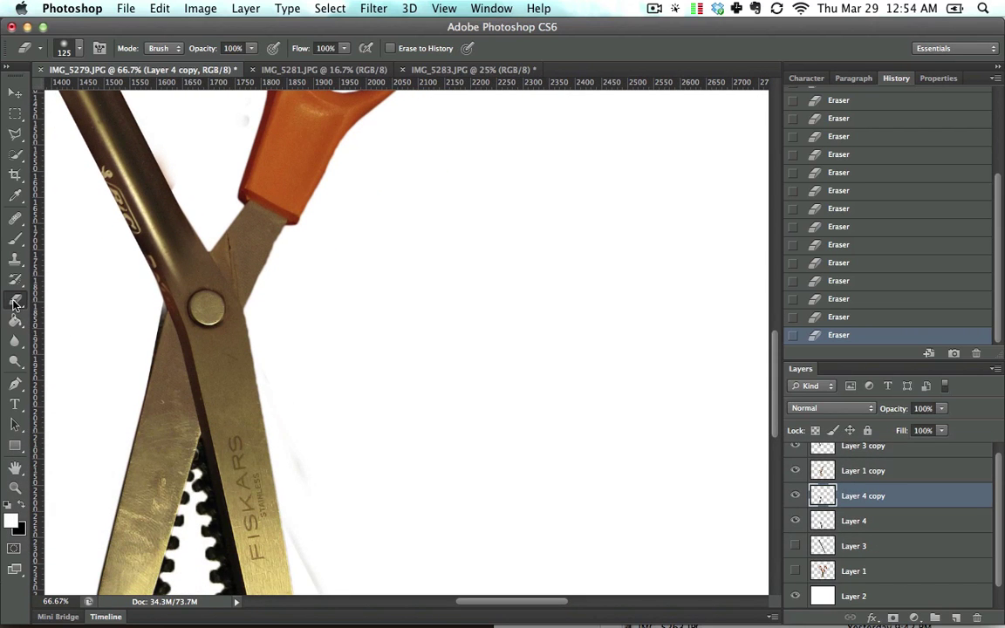
# - Toggle layer visibility to locate the grey streak beside the FISKARS blade and erase it on Layer 3 copy
pyautogui.press('v')
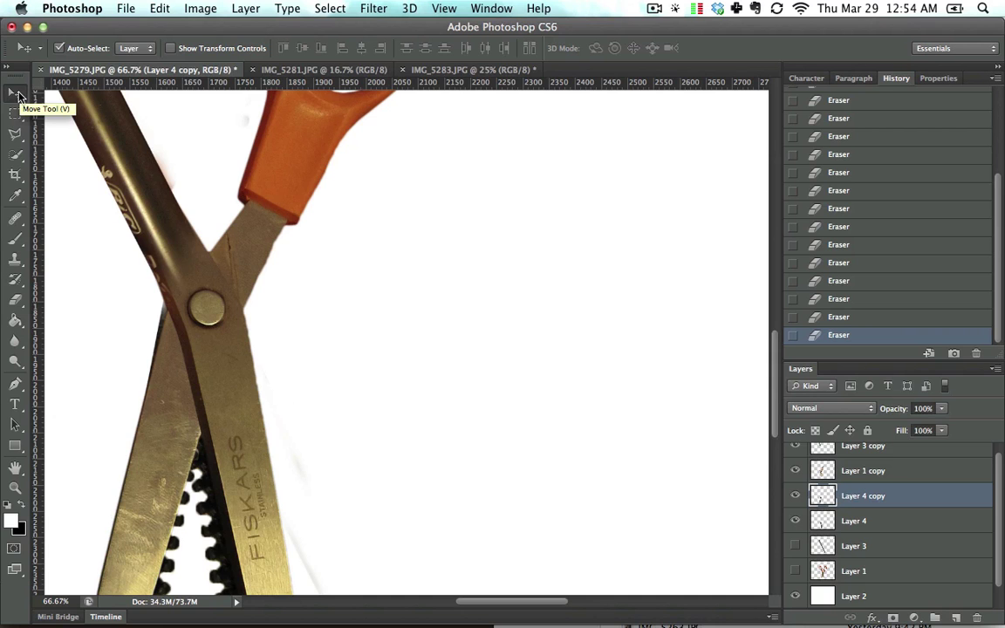
pyautogui.press('space')
pyautogui.moveTo(352, 405); pyautogui.dragTo(397, 348)
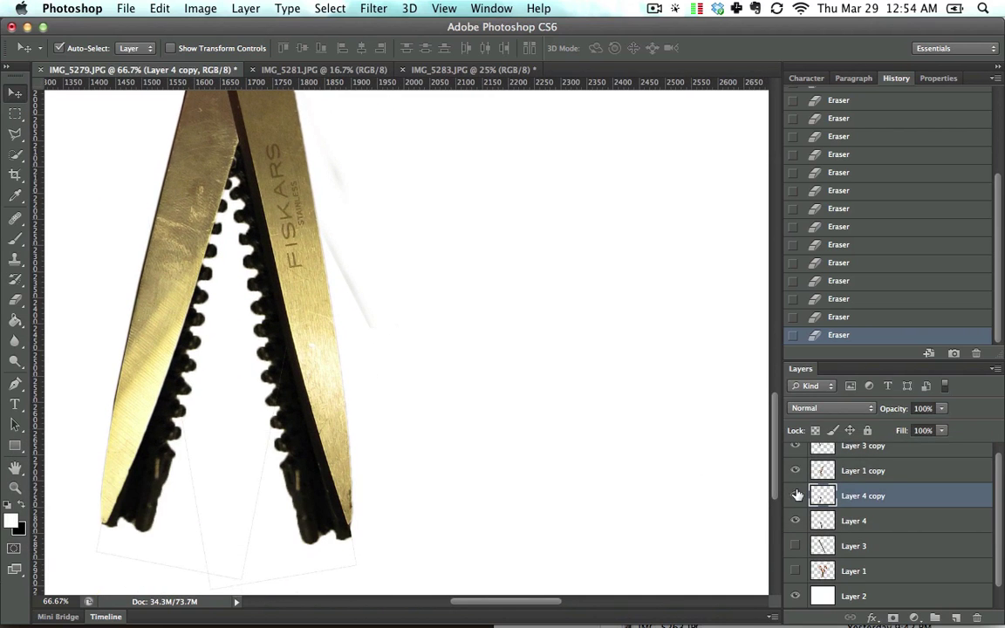
pyautogui.click(795, 496)
pyautogui.click(795, 495)
pyautogui.click(795, 521)
pyautogui.click(795, 521)
pyautogui.click(794, 471)
pyautogui.click(801, 450)
pyautogui.click(858, 449)
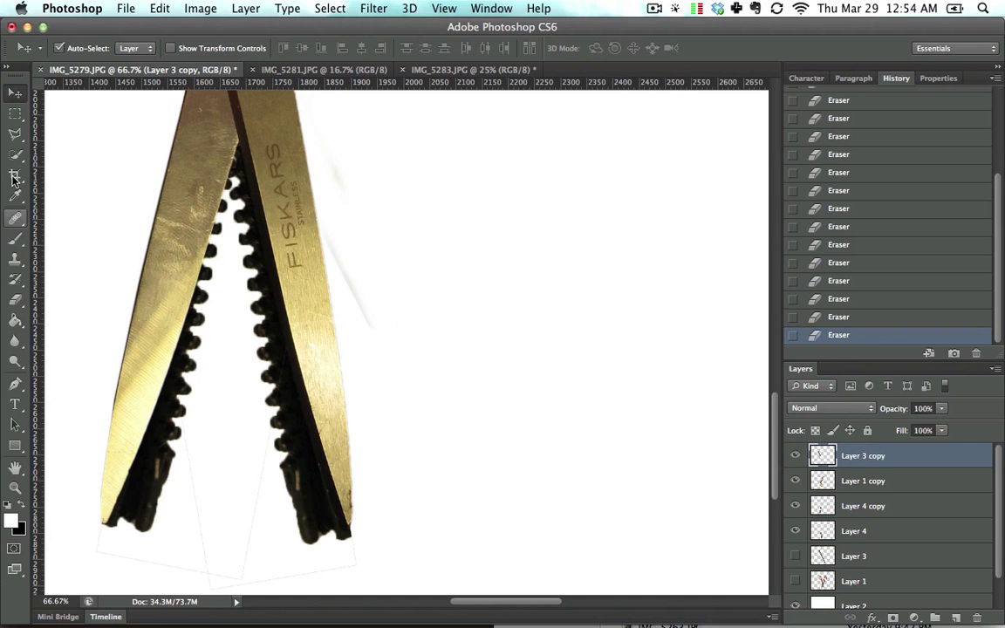
pyautogui.press('e')
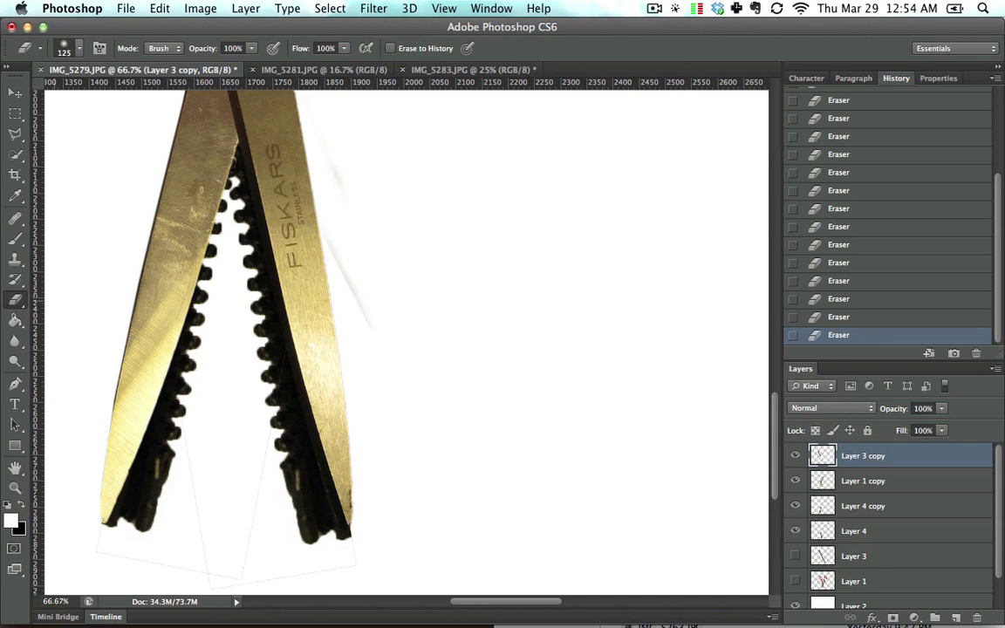
pyautogui.moveTo(347, 277); pyautogui.dragTo(333, 206)
# - Crop the canvas closely around the pen-and-scissors composite, leaving a narrow white margin
pyautogui.press('super+0')
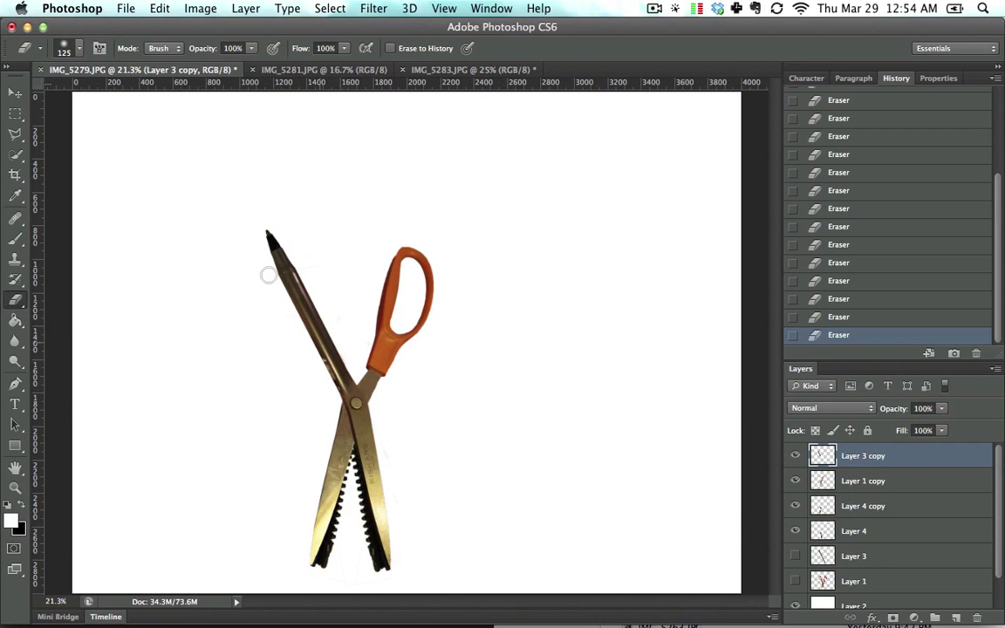
pyautogui.press('c')
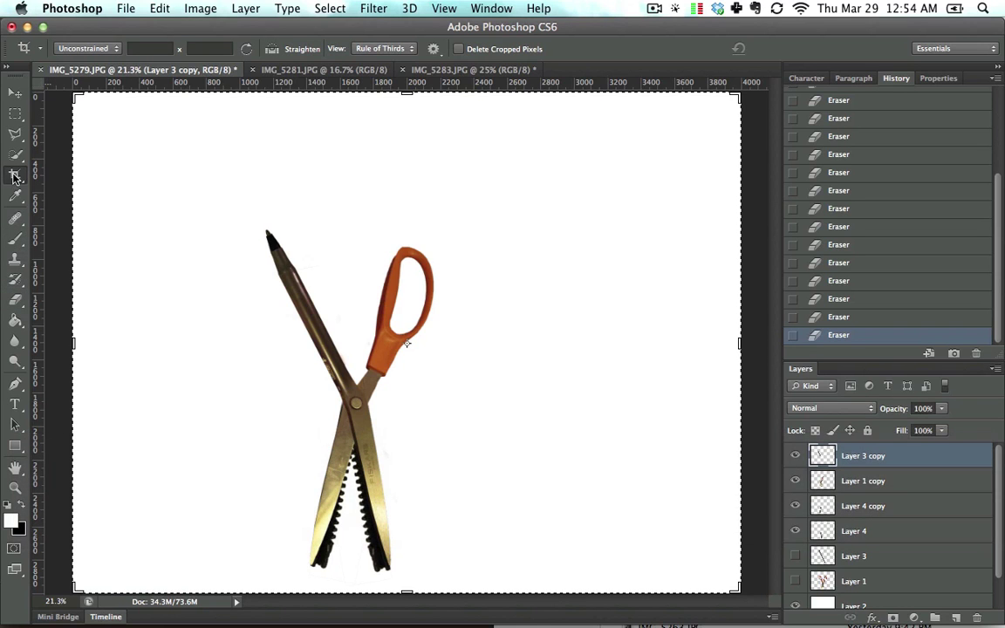
pyautogui.moveTo(240, 207); pyautogui.dragTo(445, 580)
pyautogui.press('Return')
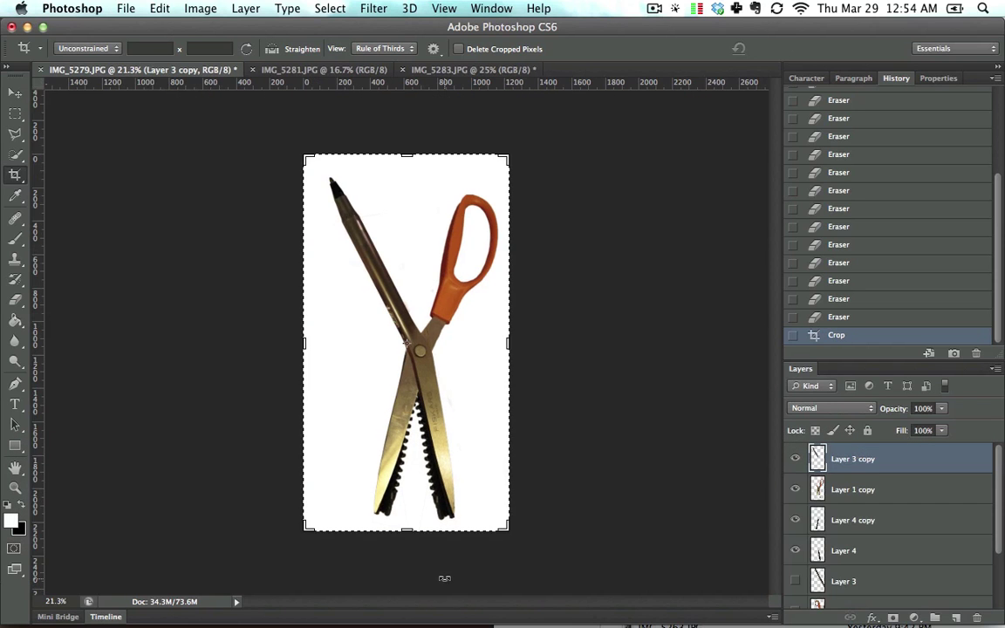
pyautogui.press('super+0')
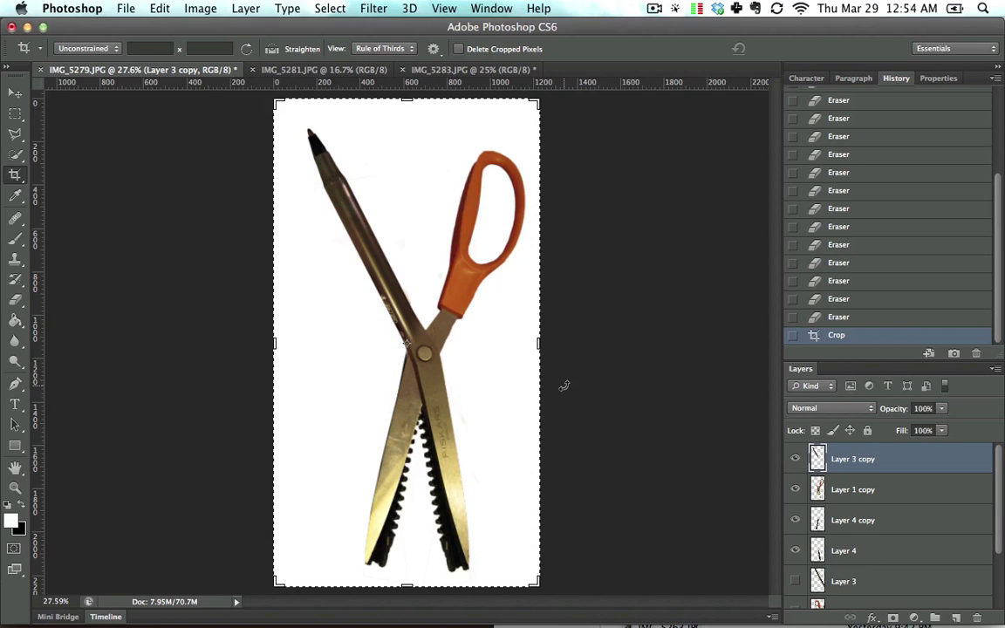
pyautogui.click(15, 90)
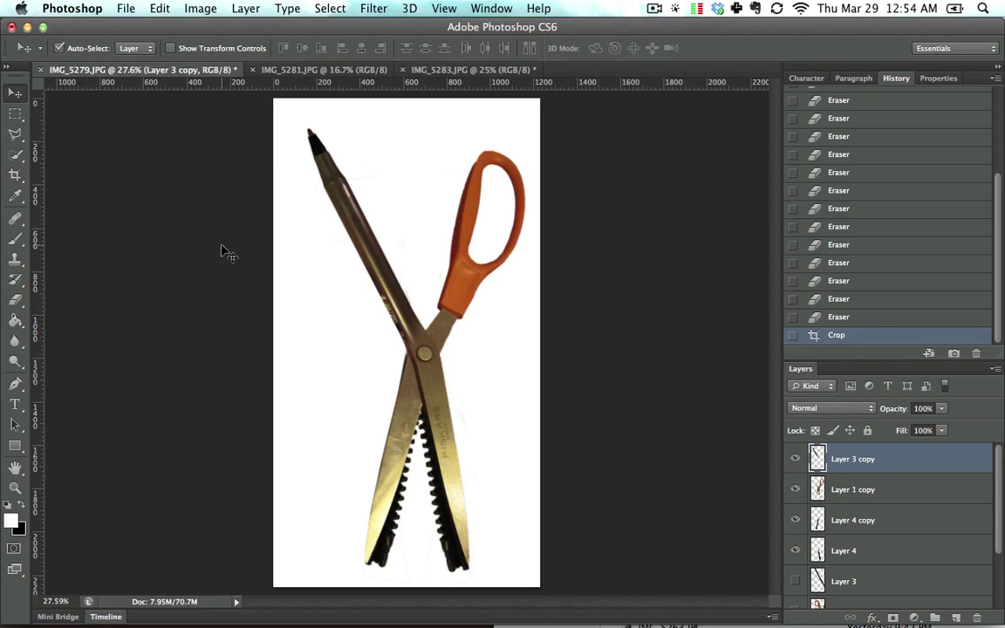